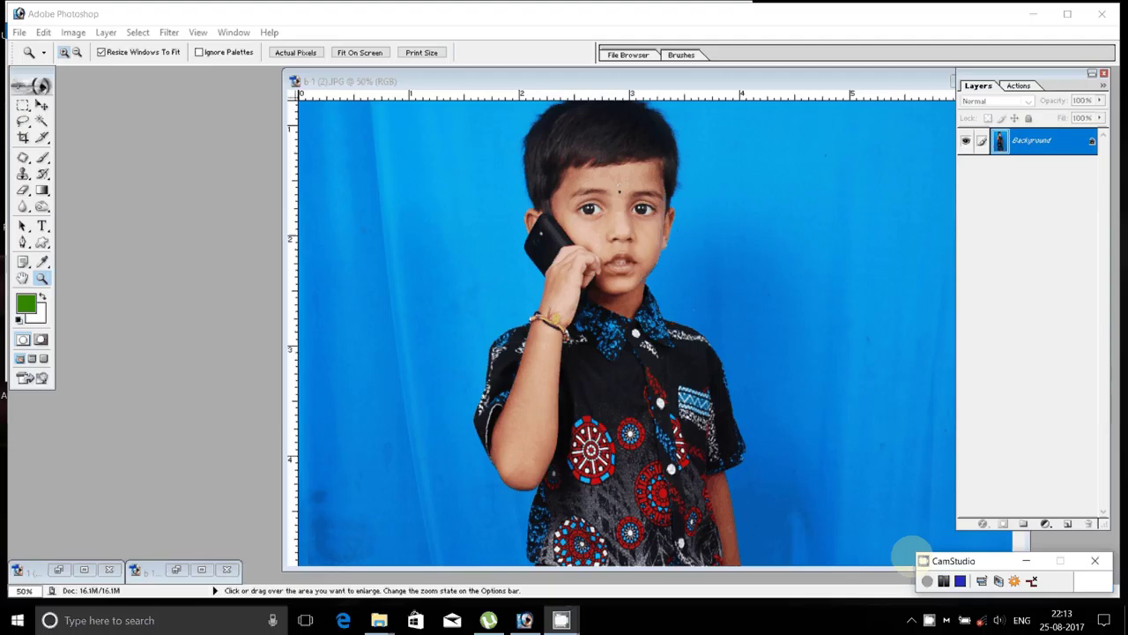
Run the recorded Reduce Noise action on the boy's photo and zoom in on his face.
{"action": "key", "text": "ctrl+plus"}
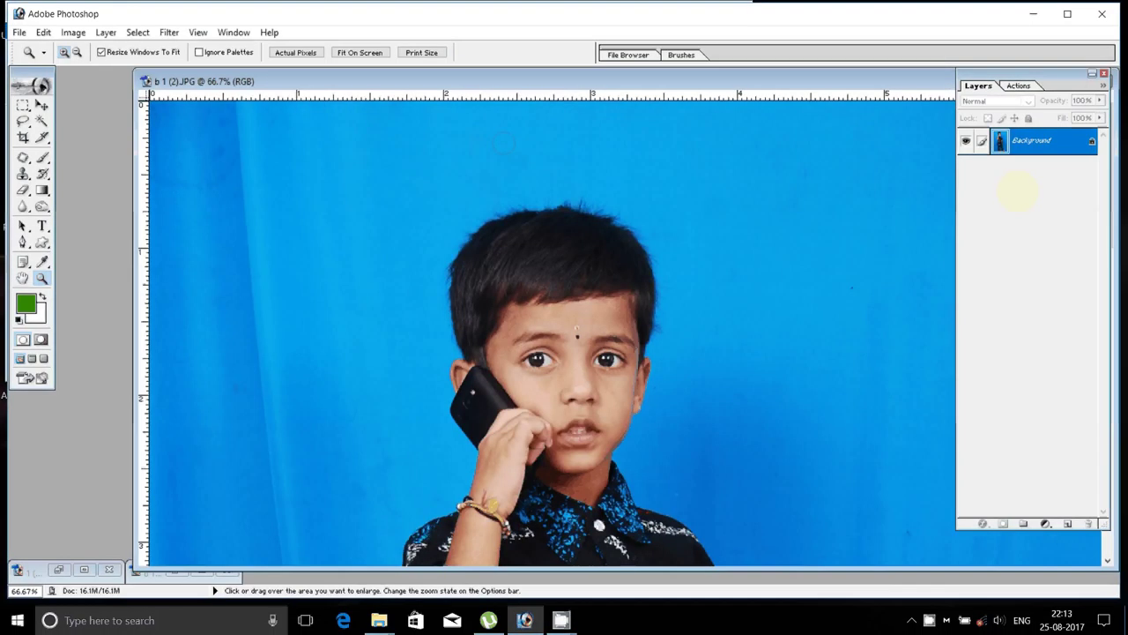
{"action": "left_click", "coordinate": [1018, 86]}
{"action": "left_click", "coordinate": [589, 325]}
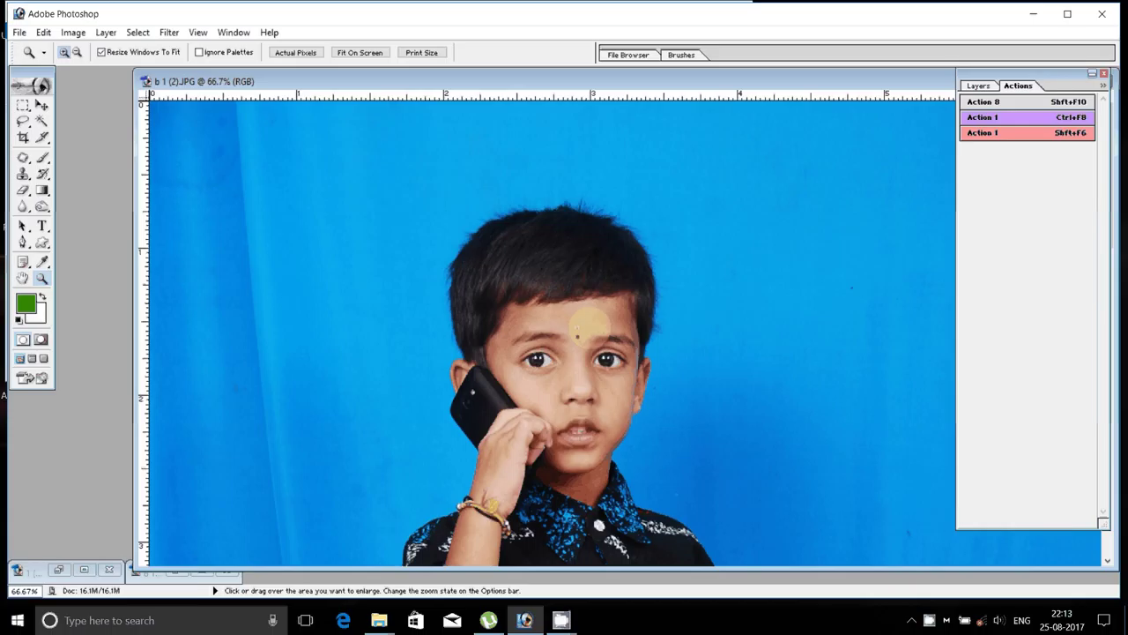
{"action": "key", "text": "shift+F10"}
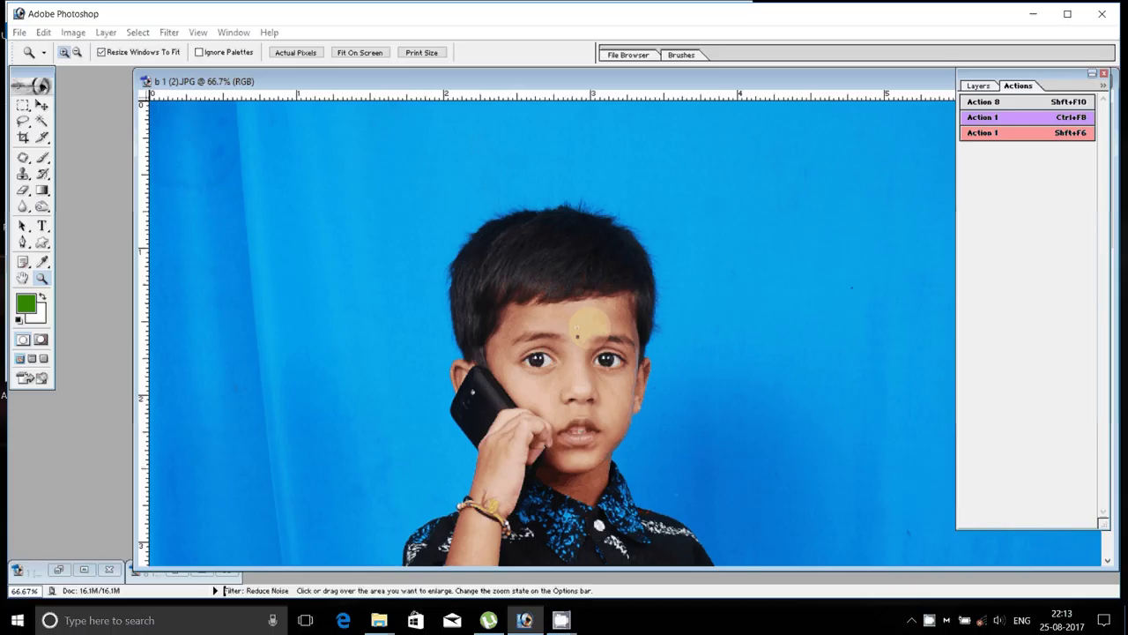
{"action": "double_click", "coordinate": [573, 394]}
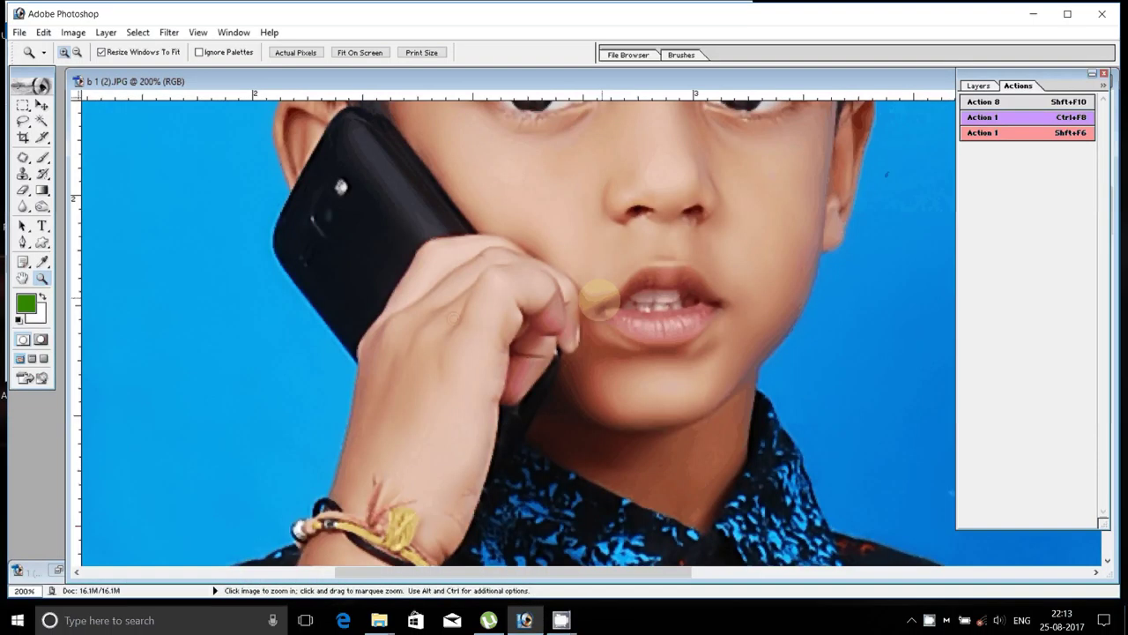
Start a Pen path at the bracelet, tracing up the arm, along the phone and around the ear.
{"action": "key", "text": "p"}
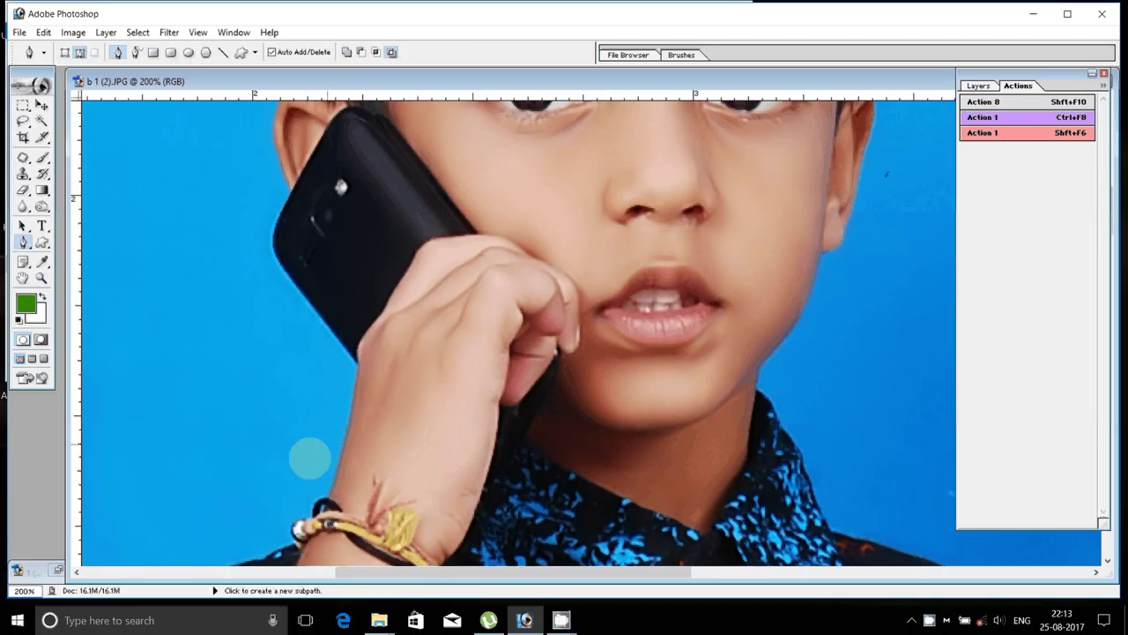
{"action": "left_click_drag", "start_coordinate": [310, 458], "coordinate": [353, 414]}
{"action": "left_click", "coordinate": [355, 408]}
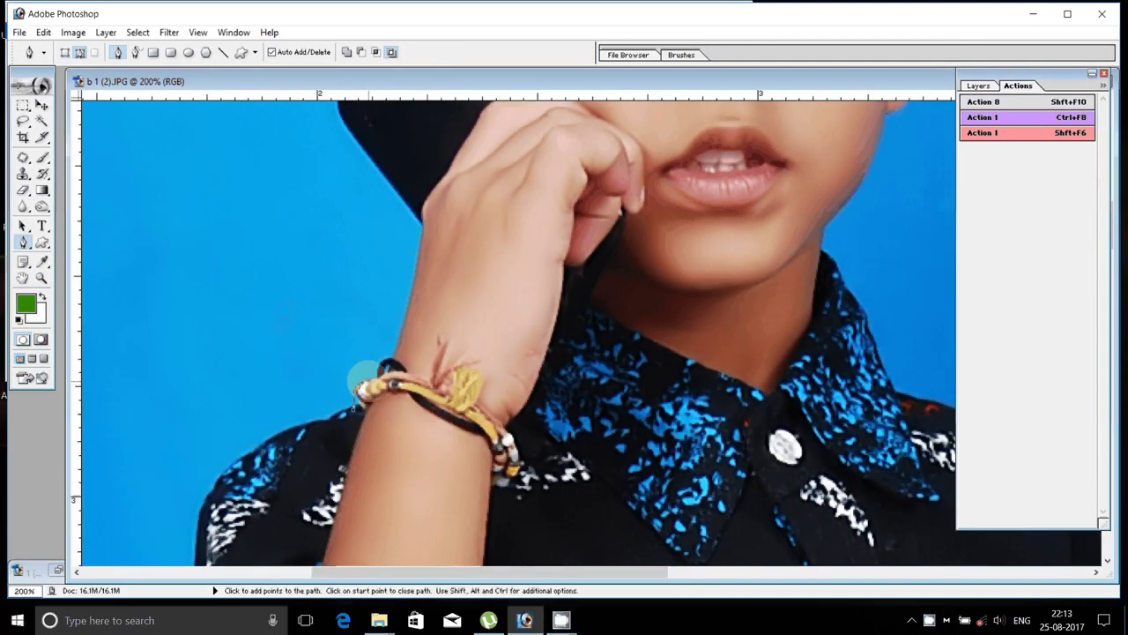
{"action": "left_click", "coordinate": [422, 224]}
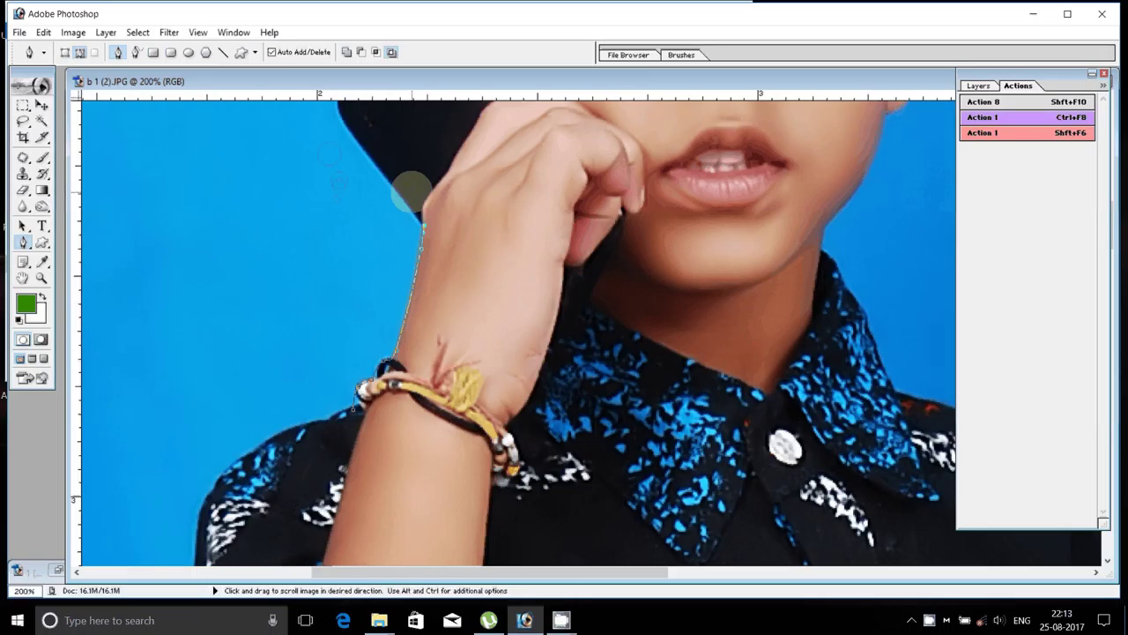
{"action": "left_click_drag", "start_coordinate": [411, 191], "coordinate": [404, 491]}
{"action": "left_click", "coordinate": [340, 403]}
{"action": "left_click", "coordinate": [349, 351]}
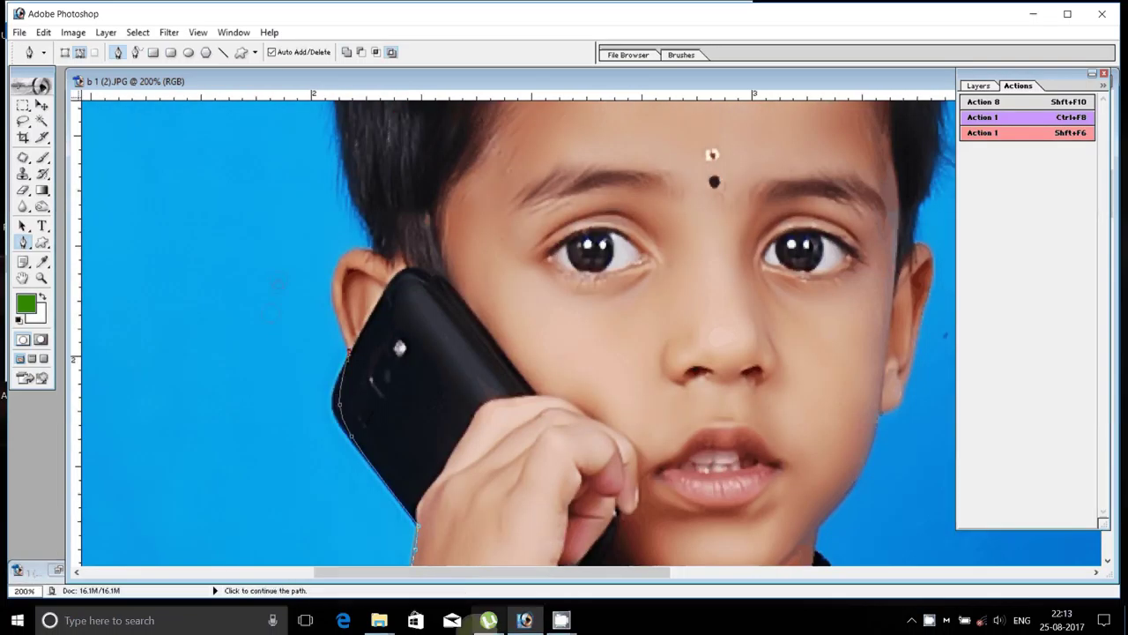
{"action": "left_click", "coordinate": [333, 298]}
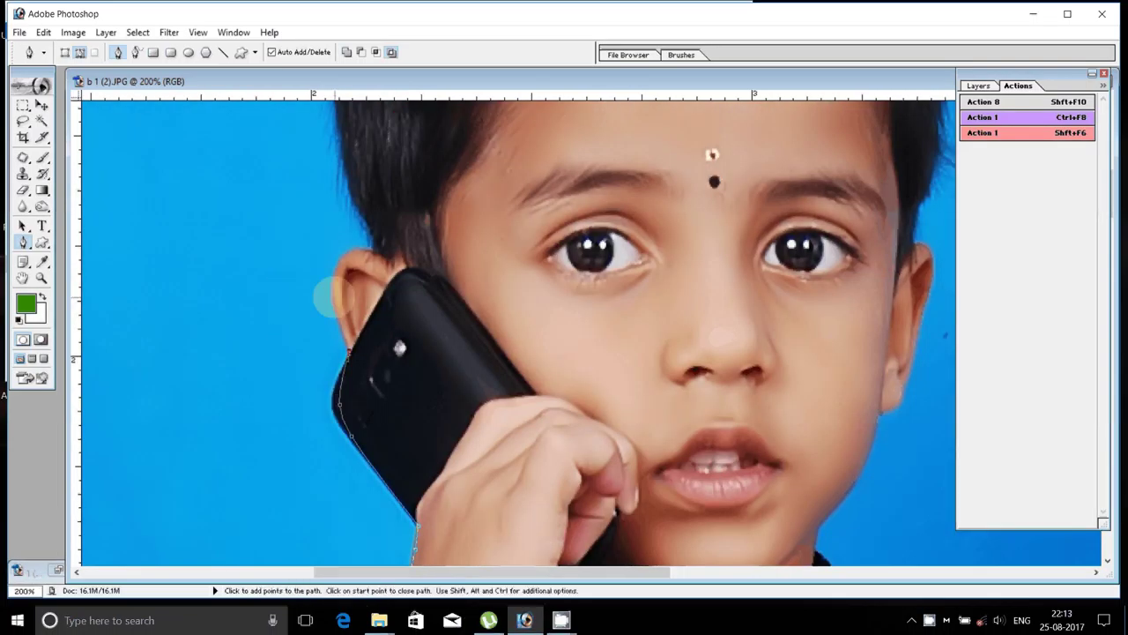
{"action": "left_click_drag", "start_coordinate": [373, 249], "coordinate": [369, 216]}
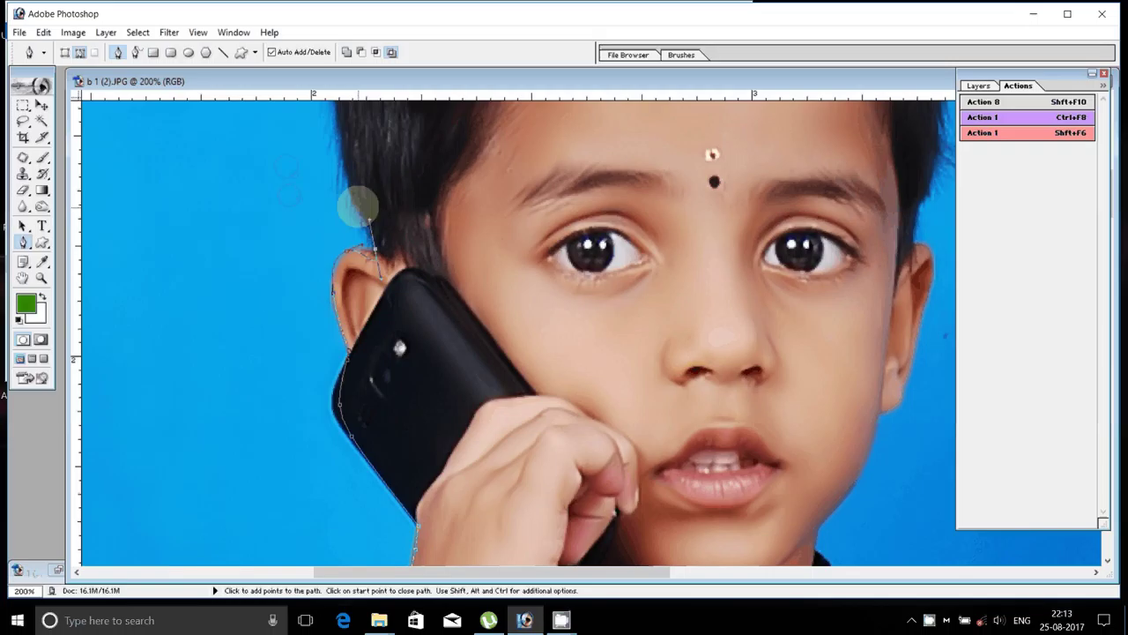
Continue the path over the top of the hair, down past the ear and along the jaw.
{"action": "scroll", "coordinate": [357, 207], "scroll_direction": "up", "scroll_amount": 5}
{"action": "left_click_drag", "start_coordinate": [341, 301], "coordinate": [328, 282]}
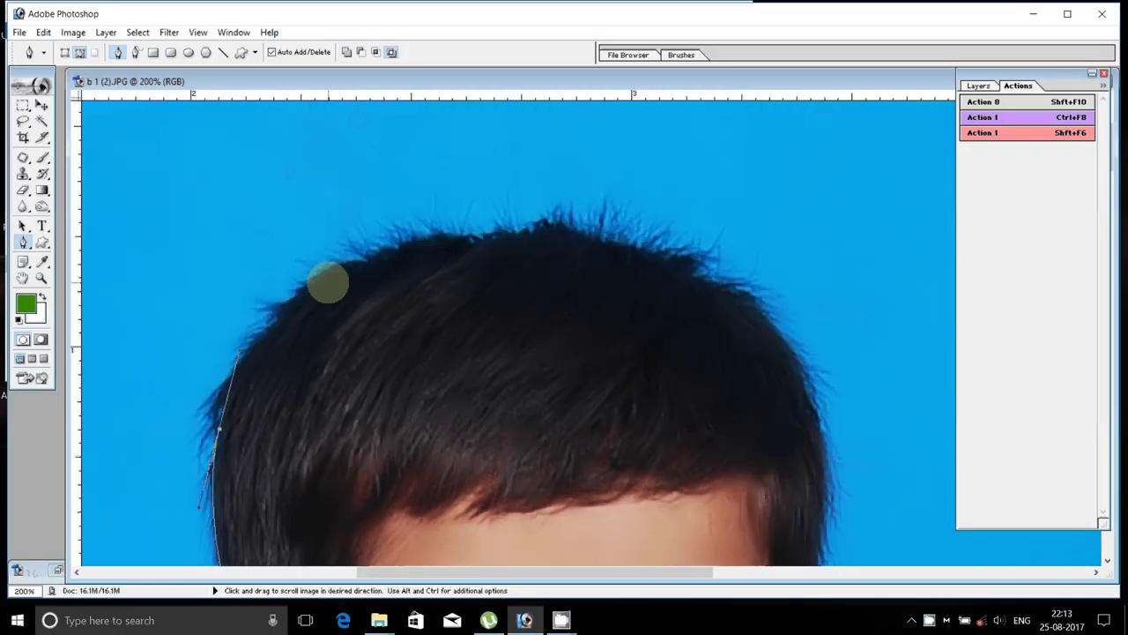
{"action": "left_click_drag", "start_coordinate": [403, 243], "coordinate": [492, 227]}
{"action": "mouse_move", "coordinate": [733, 286]}
{"action": "left_mouse_down"}
{"action": "mouse_move", "coordinate": [783, 335]}
{"action": "mouse_move", "coordinate": [579, 123]}
{"action": "left_mouse_up"}
{"action": "left_click_drag", "start_coordinate": [622, 258], "coordinate": [621, 296]}
{"action": "left_click", "coordinate": [589, 460]}
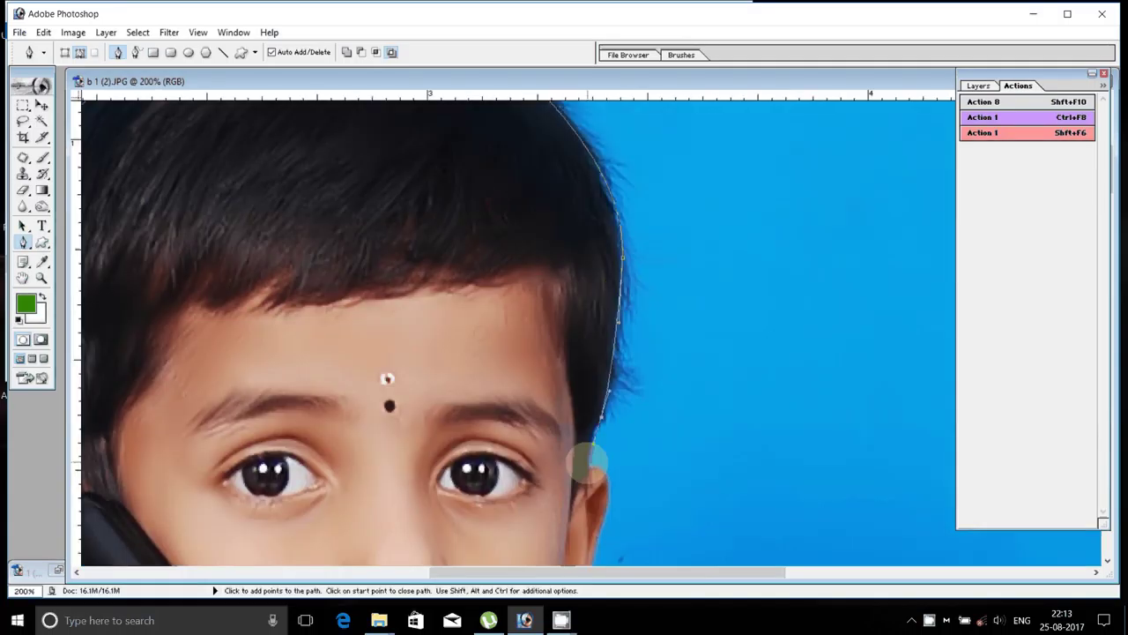
{"action": "left_click_drag", "start_coordinate": [589, 460], "coordinate": [554, 216]}
{"action": "mouse_move", "coordinate": [575, 262]}
{"action": "left_mouse_down"}
{"action": "mouse_move", "coordinate": [559, 313]}
{"action": "mouse_move", "coordinate": [574, 196]}
{"action": "mouse_move", "coordinate": [540, 236]}
{"action": "mouse_move", "coordinate": [544, 184]}
{"action": "left_mouse_up"}
{"action": "mouse_move", "coordinate": [501, 233]}
{"action": "left_mouse_down"}
{"action": "mouse_move", "coordinate": [497, 250]}
{"action": "mouse_move", "coordinate": [494, 181]}
{"action": "left_mouse_up"}
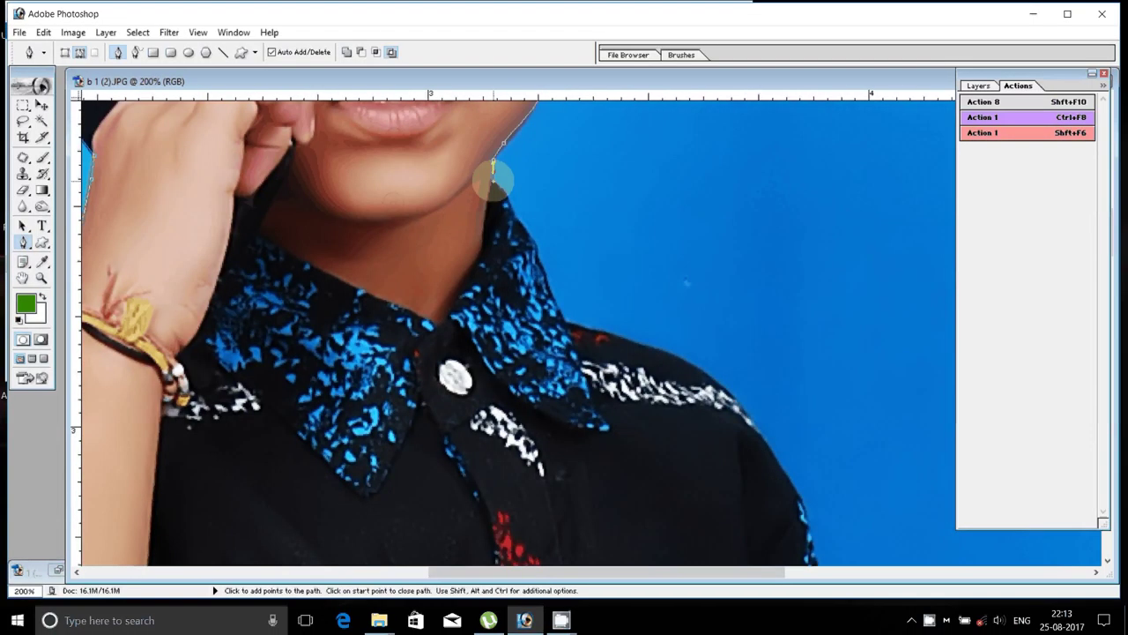
Trace the path from the neck past the collar, over the shoulder and down the sleeve.
{"action": "left_click", "coordinate": [512, 208]}
{"action": "left_click", "coordinate": [562, 323]}
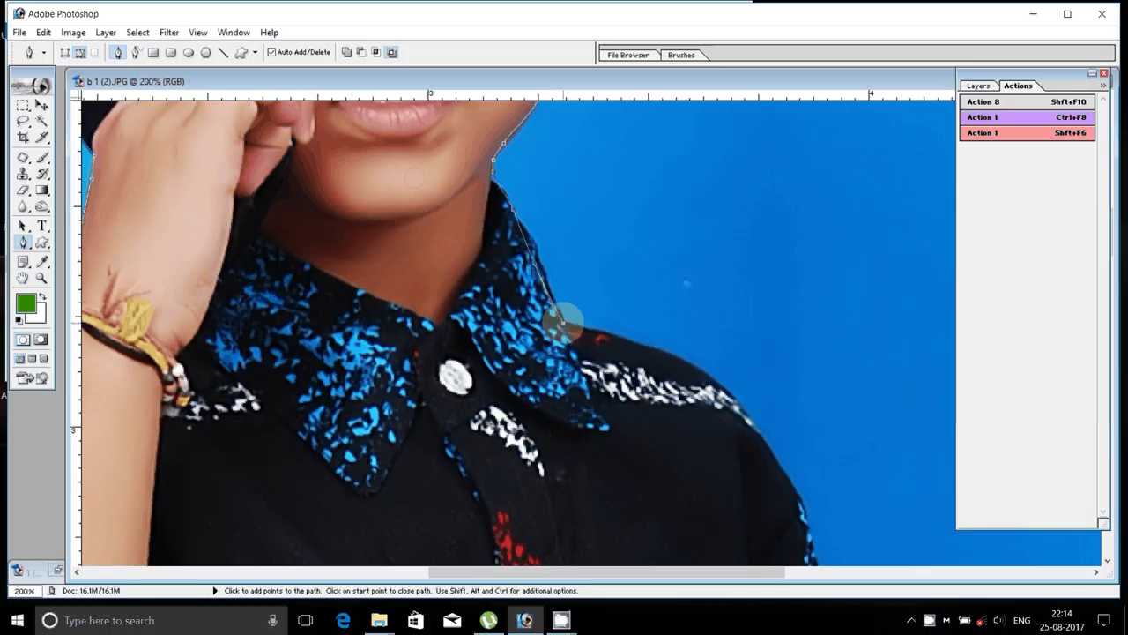
{"action": "left_click_drag", "start_coordinate": [564, 321], "coordinate": [298, 129]}
{"action": "left_click_drag", "start_coordinate": [450, 190], "coordinate": [487, 238]}
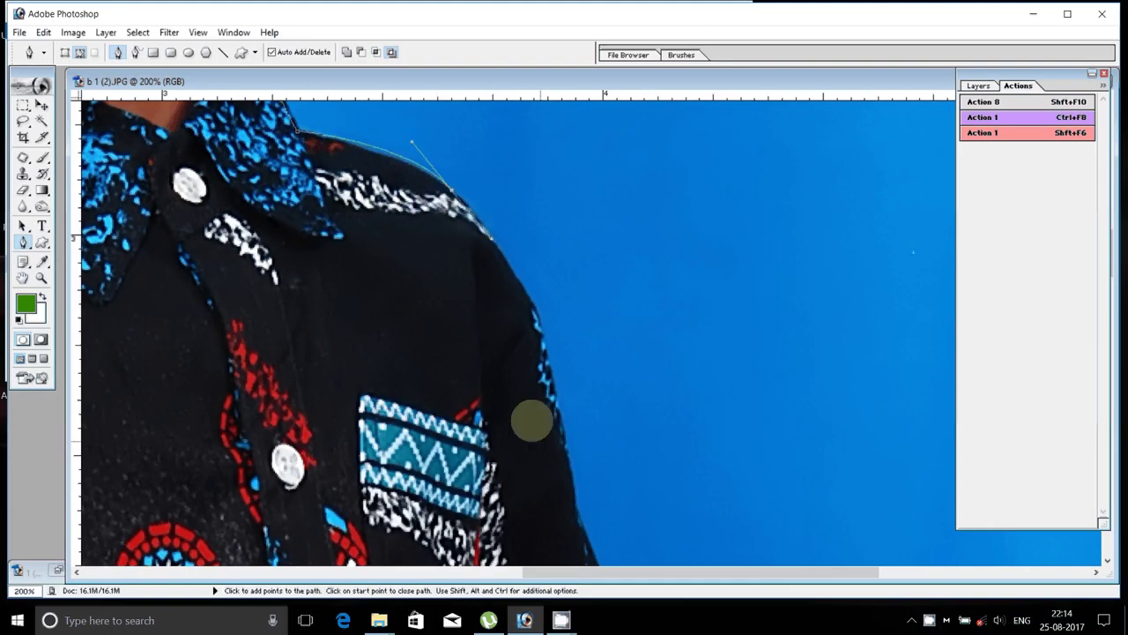
{"action": "mouse_move", "coordinate": [542, 326]}
{"action": "left_mouse_down"}
{"action": "mouse_move", "coordinate": [553, 388]}
{"action": "mouse_move", "coordinate": [427, 124]}
{"action": "left_mouse_up"}
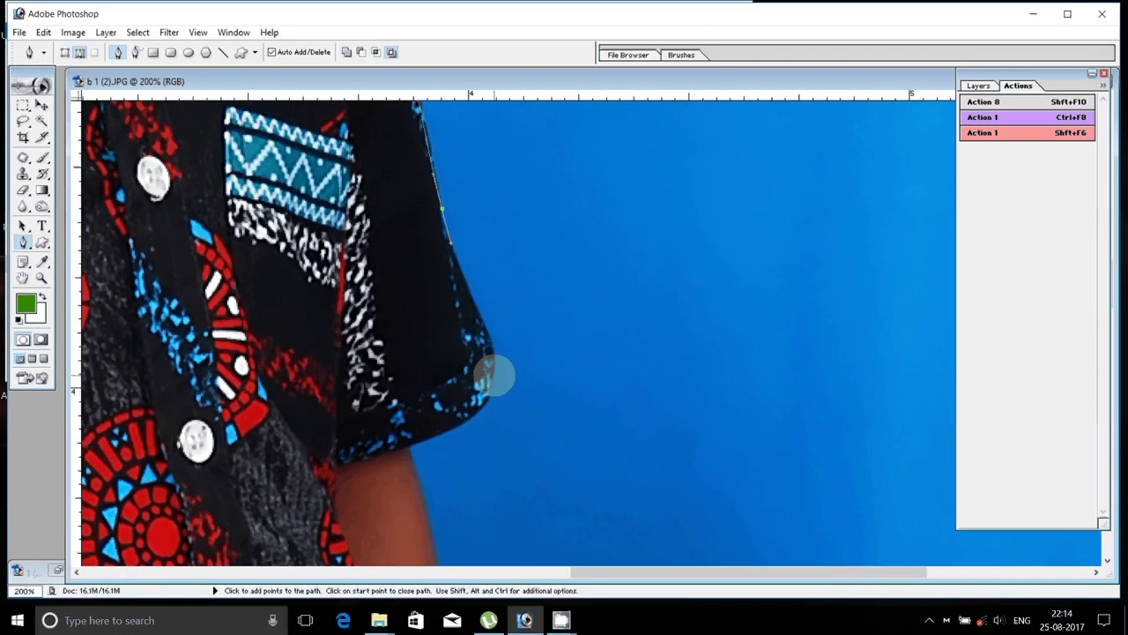
{"action": "left_click", "coordinate": [494, 373]}
{"action": "mouse_move", "coordinate": [420, 439]}
{"action": "left_mouse_down"}
{"action": "mouse_move", "coordinate": [459, 333]}
{"action": "mouse_move", "coordinate": [450, 198]}
{"action": "left_mouse_up"}
{"action": "left_click_drag", "start_coordinate": [445, 227], "coordinate": [447, 257]}
Continue the path down the arm, around the hand and thumb to the jeans.
{"action": "left_click_drag", "start_coordinate": [459, 382], "coordinate": [437, 201]}
{"action": "left_click_drag", "start_coordinate": [448, 211], "coordinate": [452, 269]}
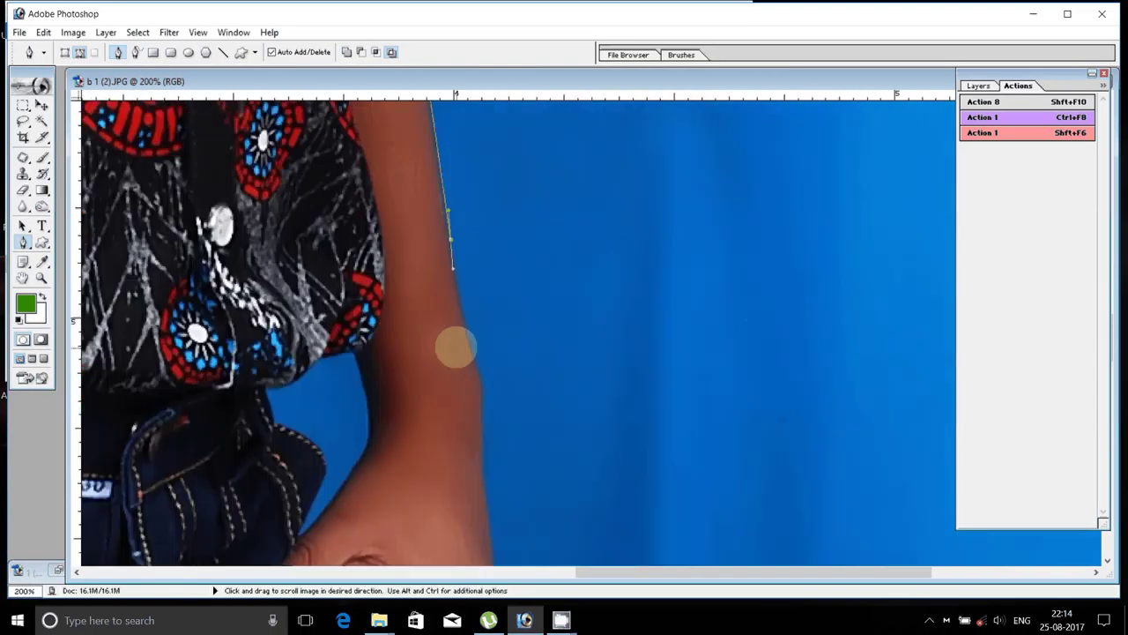
{"action": "mouse_move", "coordinate": [456, 348]}
{"action": "left_mouse_down"}
{"action": "mouse_move", "coordinate": [450, 186]}
{"action": "mouse_move", "coordinate": [458, 262]}
{"action": "left_mouse_up"}
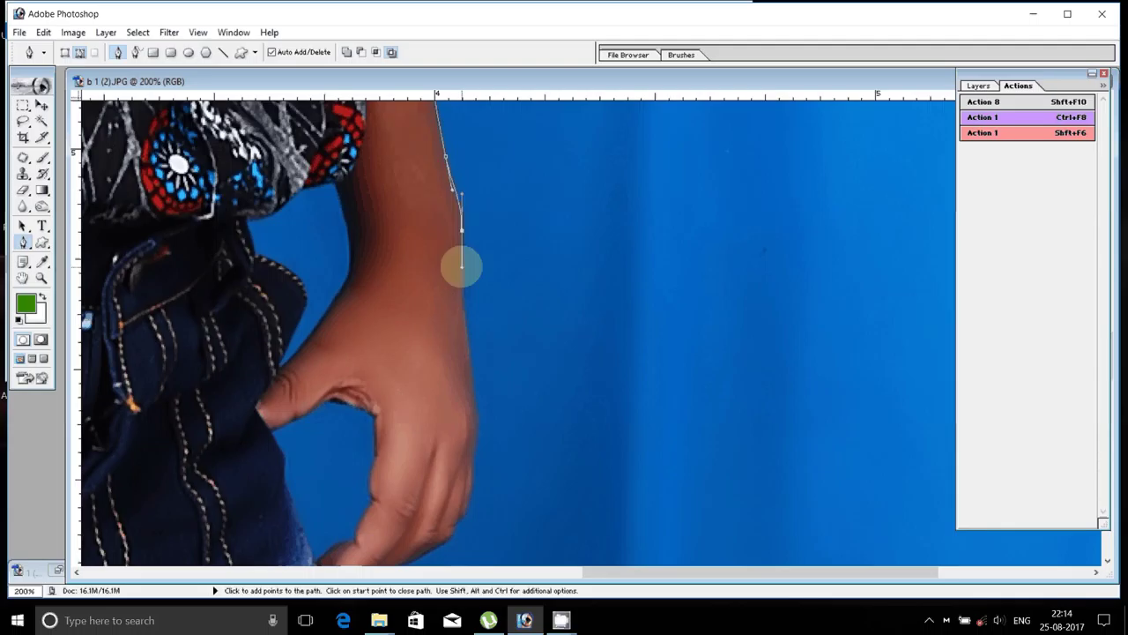
{"action": "left_click_drag", "start_coordinate": [467, 344], "coordinate": [464, 240]}
{"action": "left_click_drag", "start_coordinate": [455, 327], "coordinate": [473, 147]}
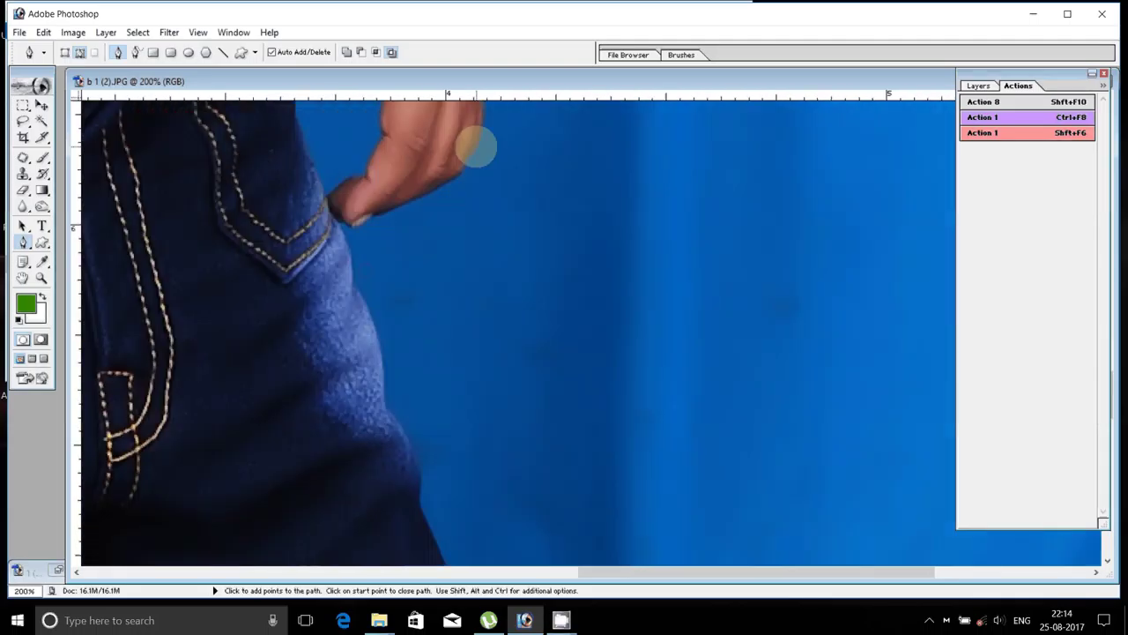
{"action": "left_click", "coordinate": [399, 203]}
{"action": "left_click", "coordinate": [360, 226]}
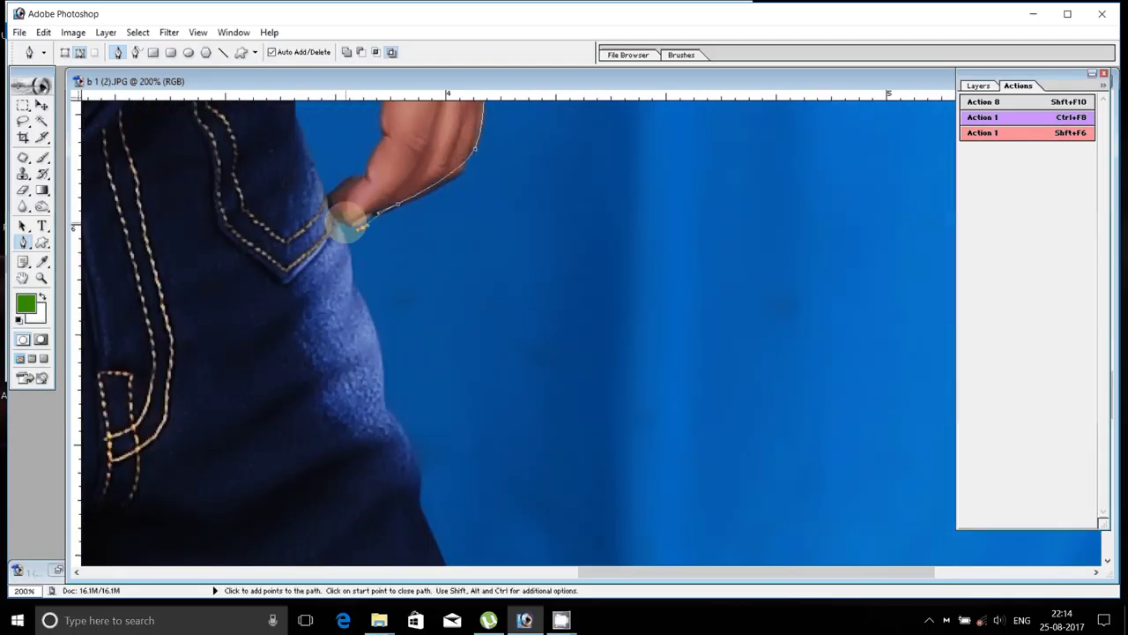
{"action": "left_click", "coordinate": [329, 206]}
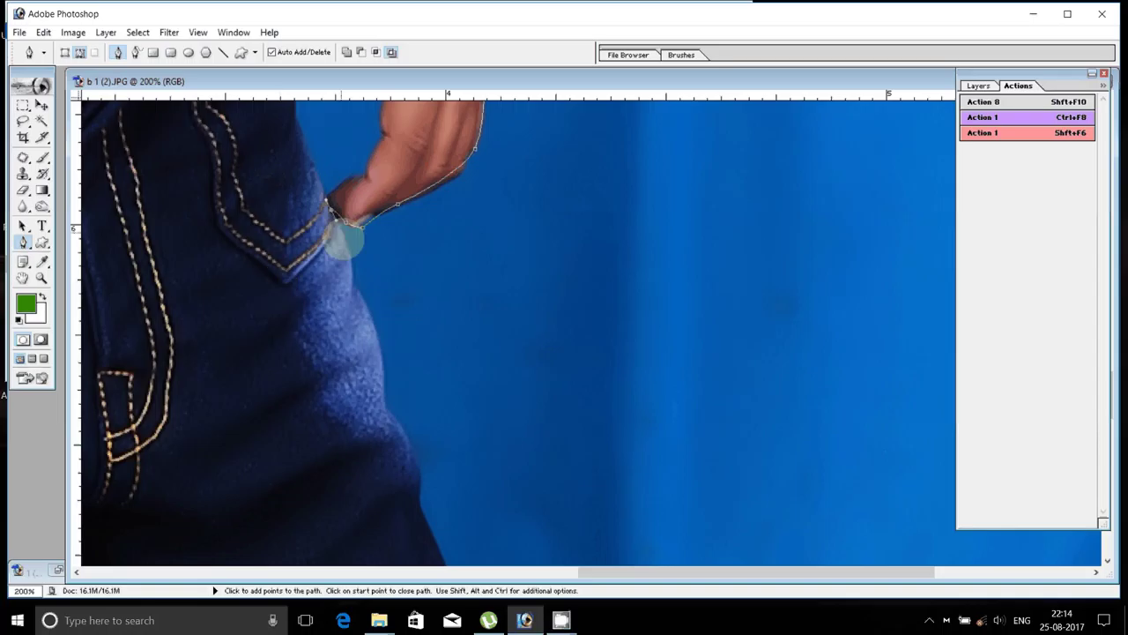
{"action": "mouse_move", "coordinate": [381, 357]}
{"action": "left_mouse_down"}
{"action": "mouse_move", "coordinate": [389, 402]}
{"action": "mouse_move", "coordinate": [403, 267]}
{"action": "mouse_move", "coordinate": [420, 297]}
{"action": "left_mouse_up"}
Extend the path down the trouser leg along the checkered edge.
{"action": "scroll", "coordinate": [388, 402], "scroll_direction": "down", "scroll_amount": 3}
{"action": "left_click", "coordinate": [428, 396]}
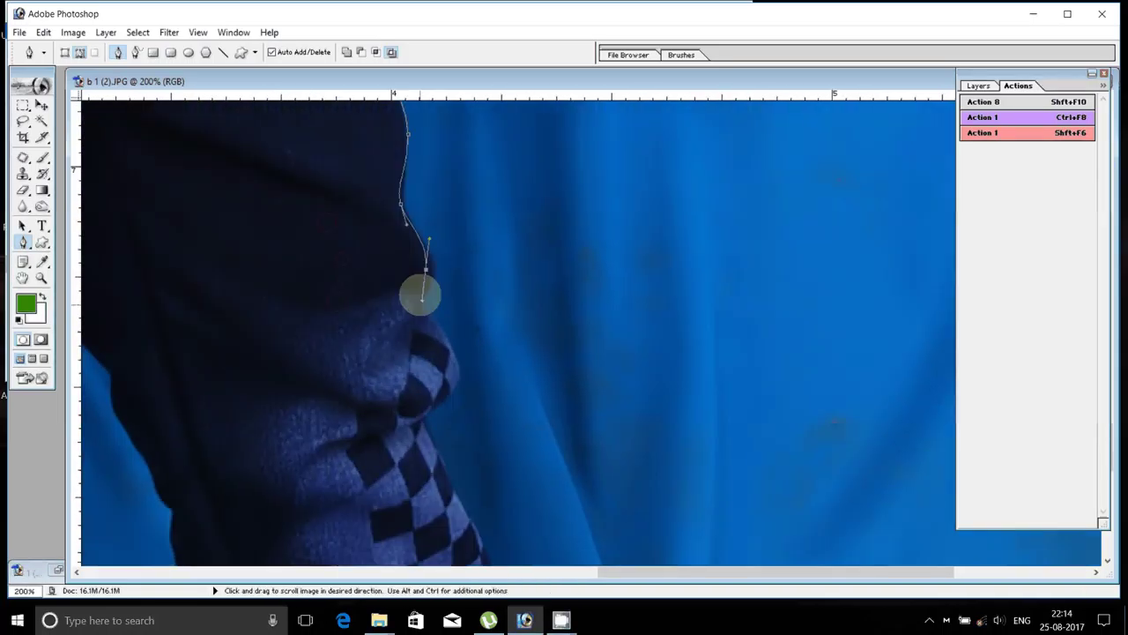
{"action": "scroll", "coordinate": [420, 297], "scroll_direction": "down", "scroll_amount": 3}
{"action": "mouse_move", "coordinate": [457, 235]}
{"action": "left_mouse_down"}
{"action": "mouse_move", "coordinate": [457, 255]}
{"action": "mouse_move", "coordinate": [403, 125]}
{"action": "left_mouse_up"}
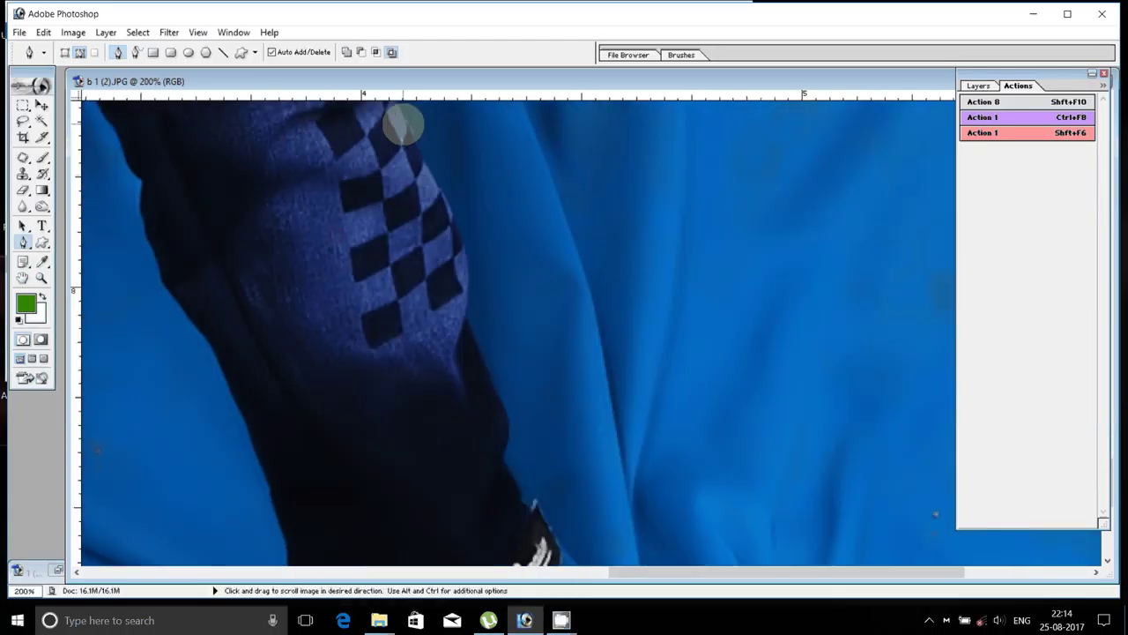
{"action": "left_click_drag", "start_coordinate": [468, 269], "coordinate": [468, 322]}
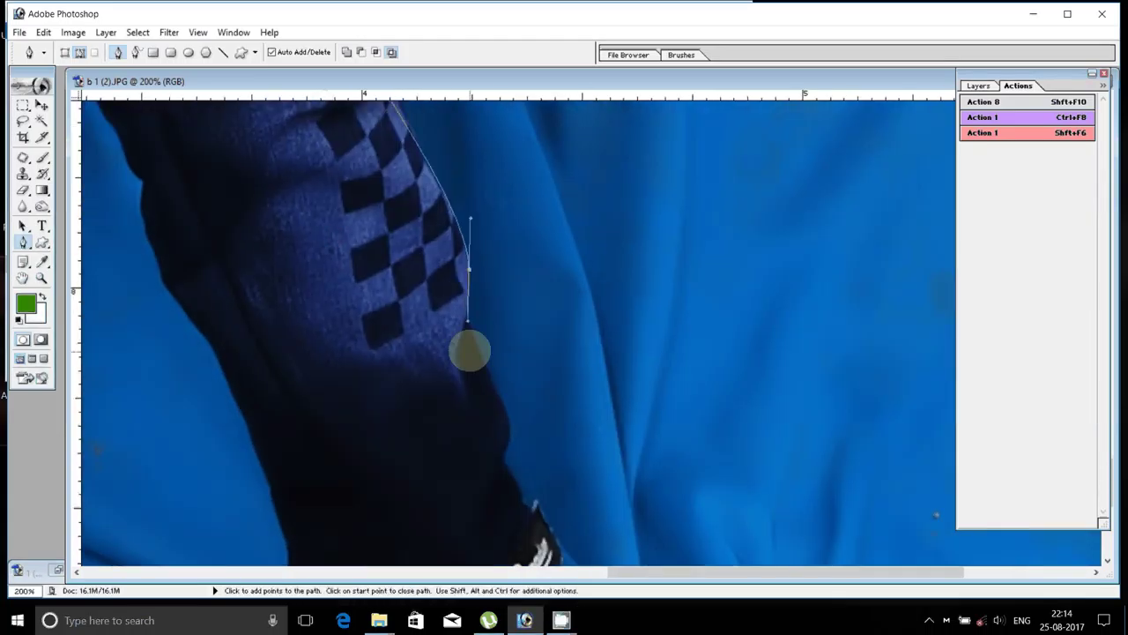
{"action": "left_click_drag", "start_coordinate": [591, 293], "coordinate": [587, 363]}
Dismiss an accidental Start menu, undo the misplaced anchor point, and zoom out to 100%.
{"action": "key", "text": "super"}
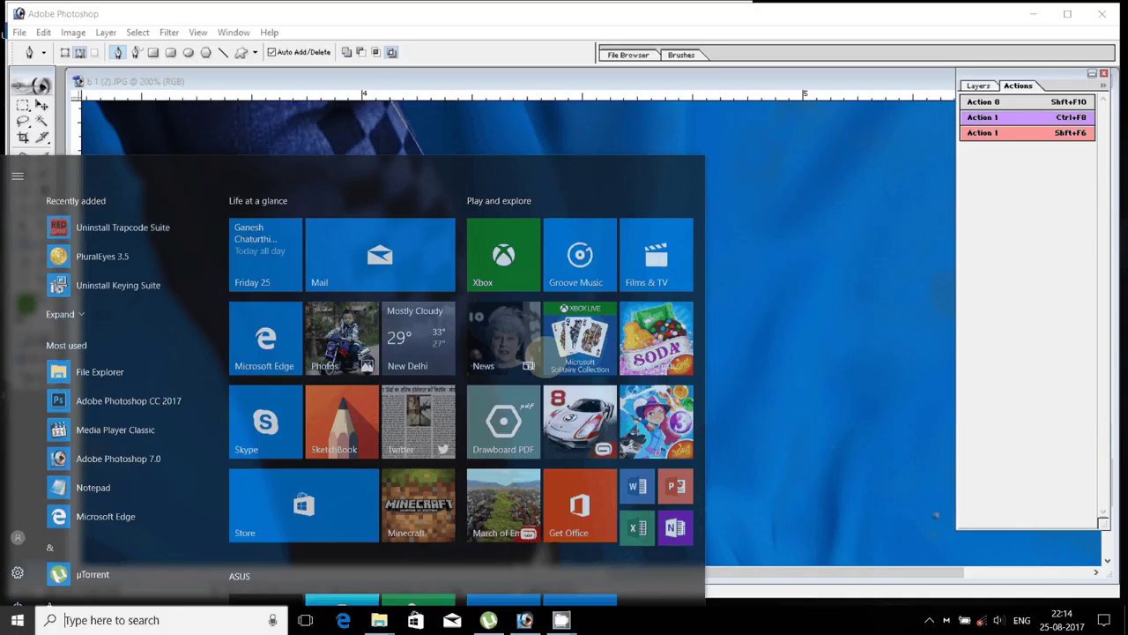
{"action": "type", "text": "Good morning"}
{"action": "key", "text": "Escape"}
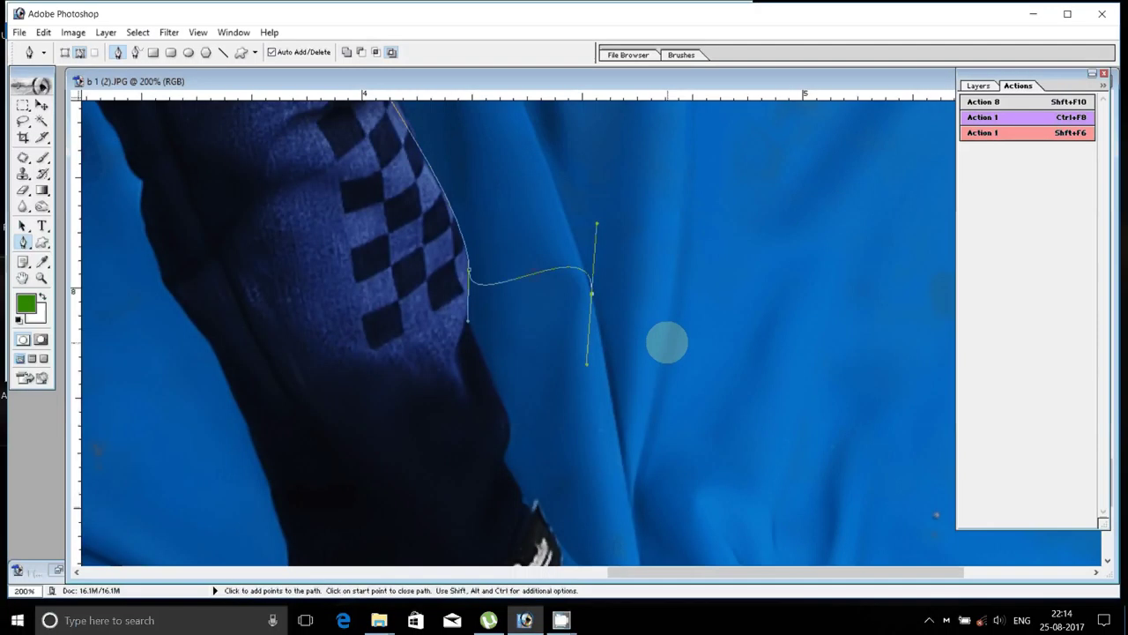
{"action": "key", "text": "ctrl"}
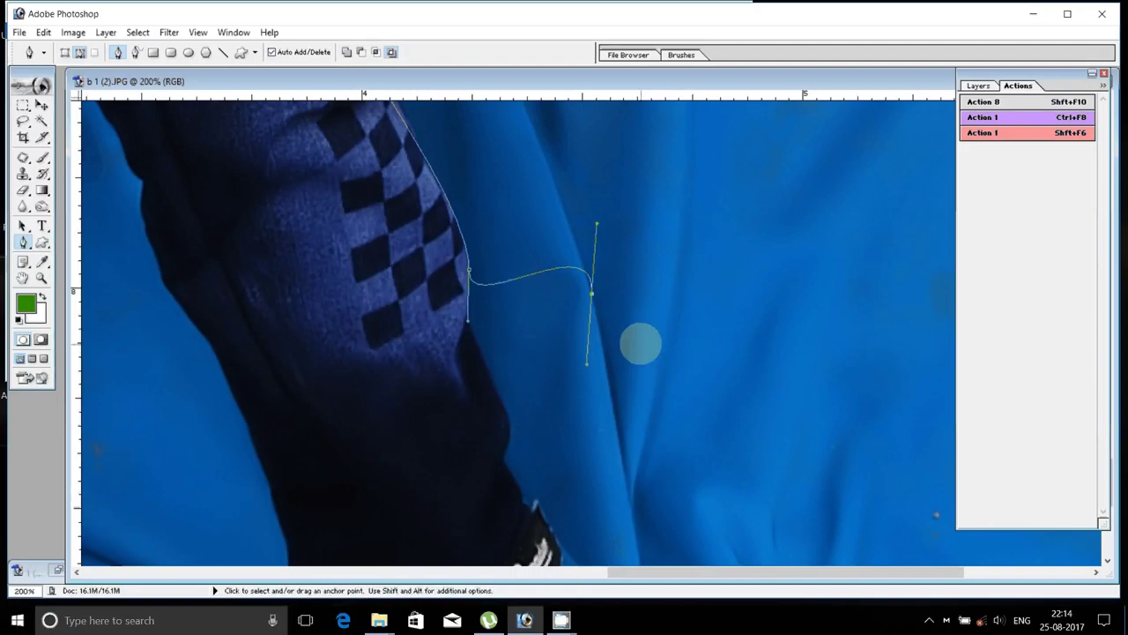
{"action": "key", "text": "ctrl+z"}
{"action": "key", "text": "ctrl+alt+space"}
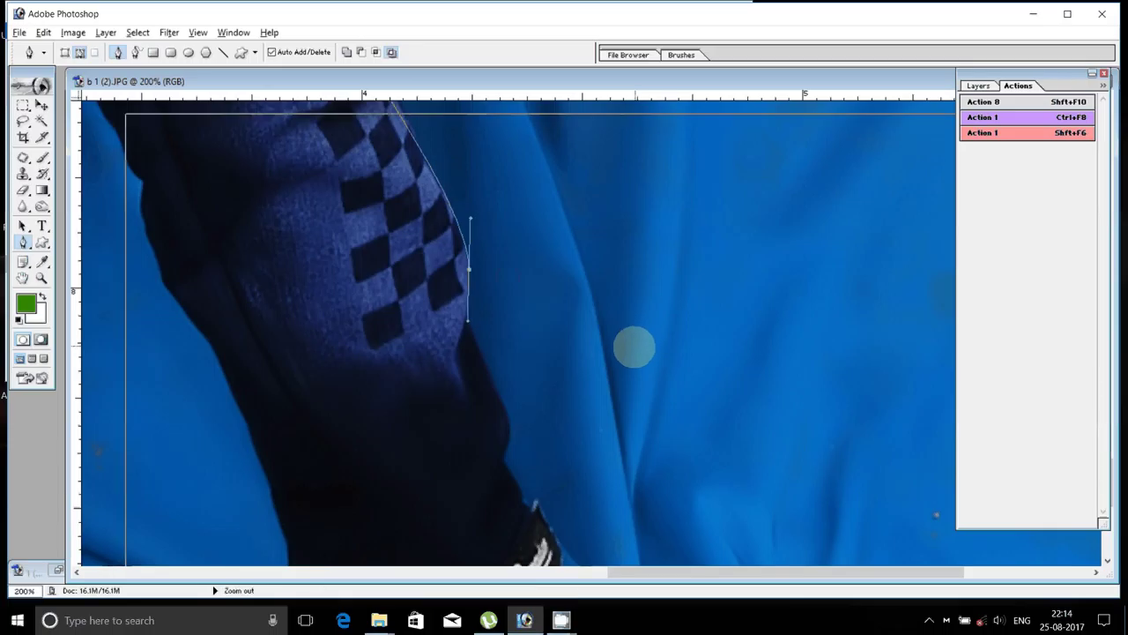
{"action": "left_click", "coordinate": [634, 347], "text": "alt"}
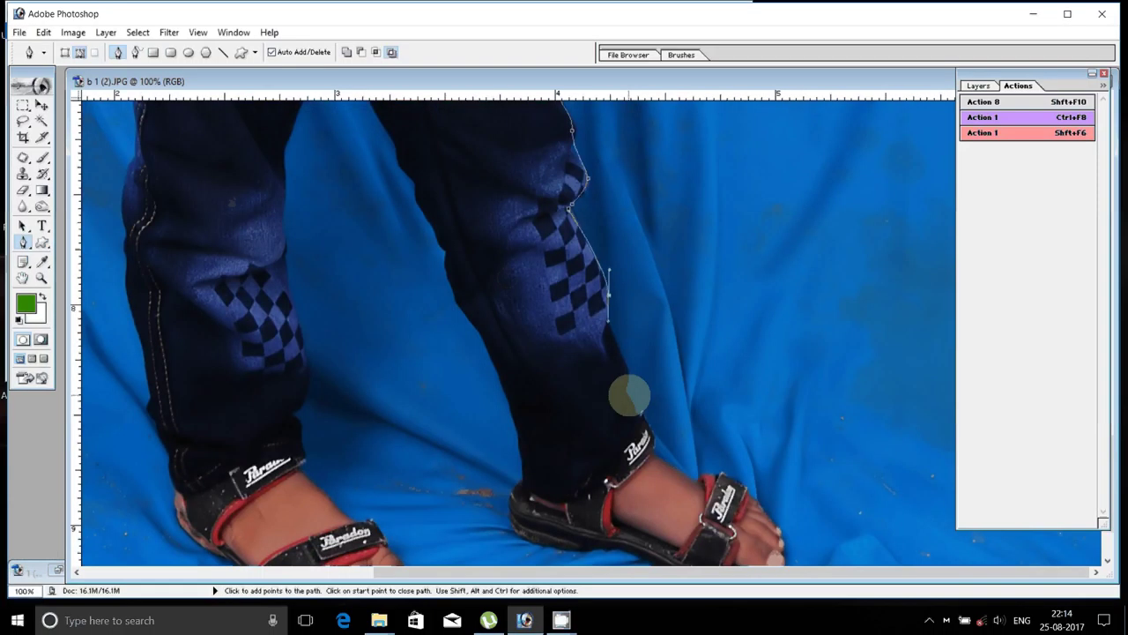
Trace the path down the leg and all around the right sandal, toe to heel.
{"action": "left_click", "coordinate": [628, 379]}
{"action": "left_click", "coordinate": [639, 411]}
{"action": "left_click_drag", "start_coordinate": [667, 457], "coordinate": [681, 365]}
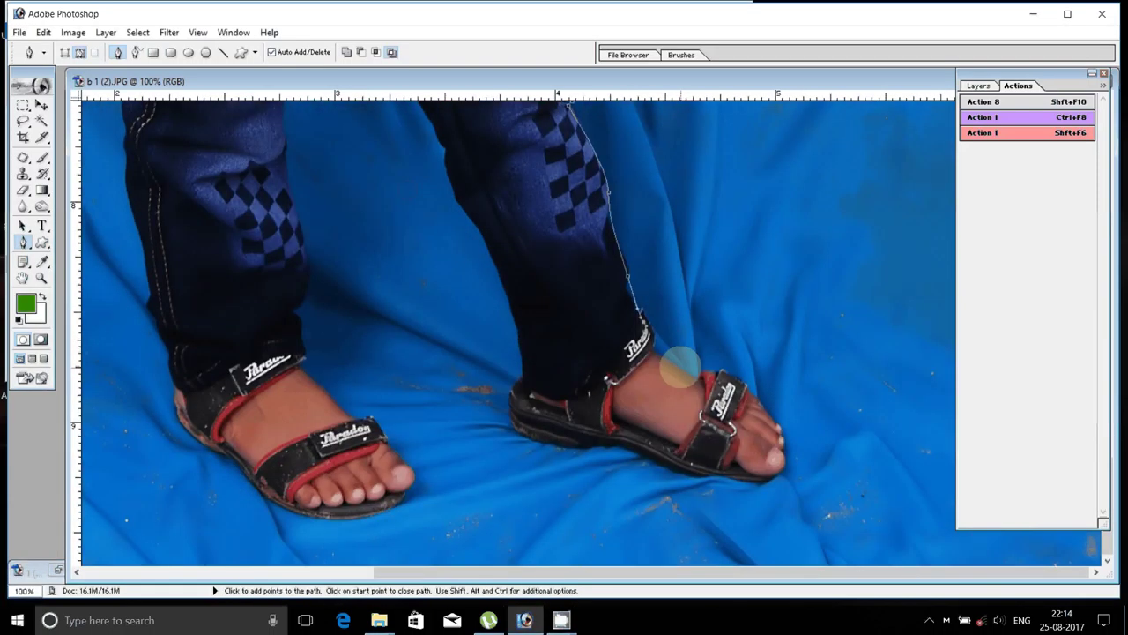
{"action": "left_click", "coordinate": [654, 348]}
{"action": "left_click", "coordinate": [706, 377]}
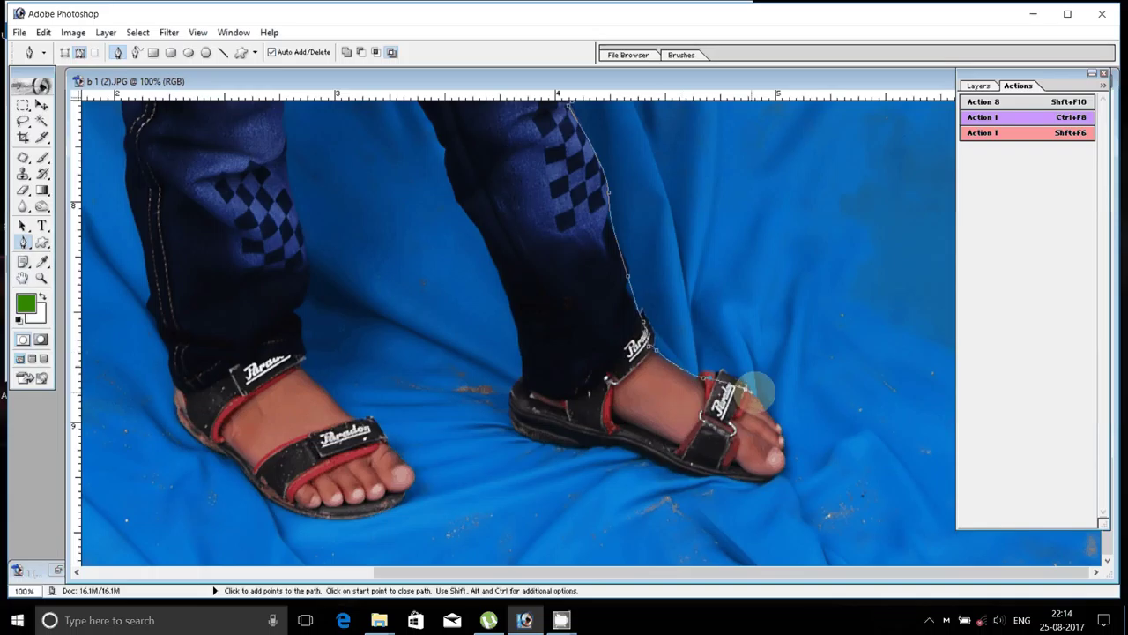
{"action": "left_click", "coordinate": [782, 423]}
{"action": "left_click", "coordinate": [783, 441]}
{"action": "left_click", "coordinate": [774, 481]}
{"action": "left_click", "coordinate": [662, 461]}
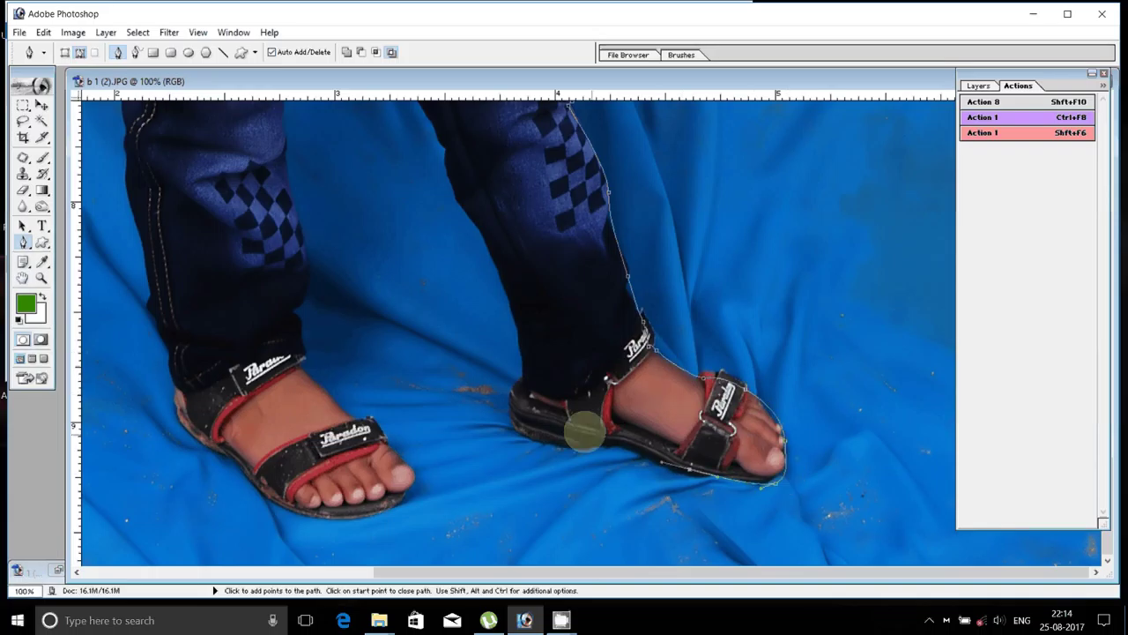
{"action": "left_click", "coordinate": [554, 444]}
{"action": "left_click", "coordinate": [511, 411]}
{"action": "left_click", "coordinate": [514, 385]}
{"action": "left_click", "coordinate": [520, 346]}
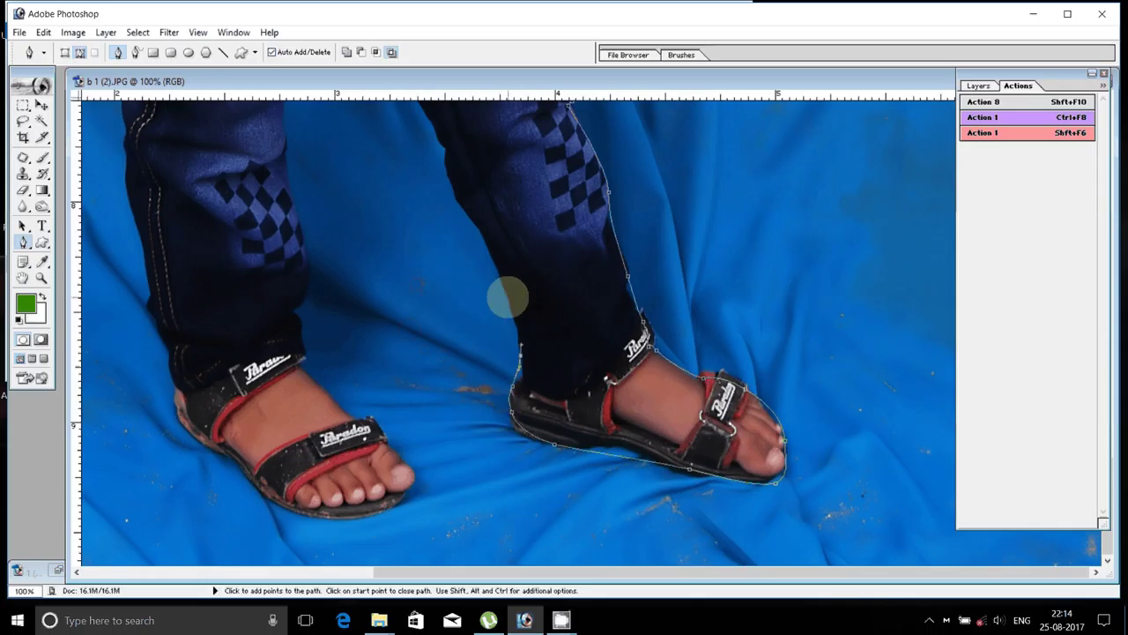
{"action": "scroll", "coordinate": [507, 298], "scroll_direction": "up", "scroll_amount": 5}
Trace up the inner leg to the crotch and down the inner edge of the other leg.
{"action": "left_click", "coordinate": [505, 456]}
{"action": "left_click", "coordinate": [490, 410]}
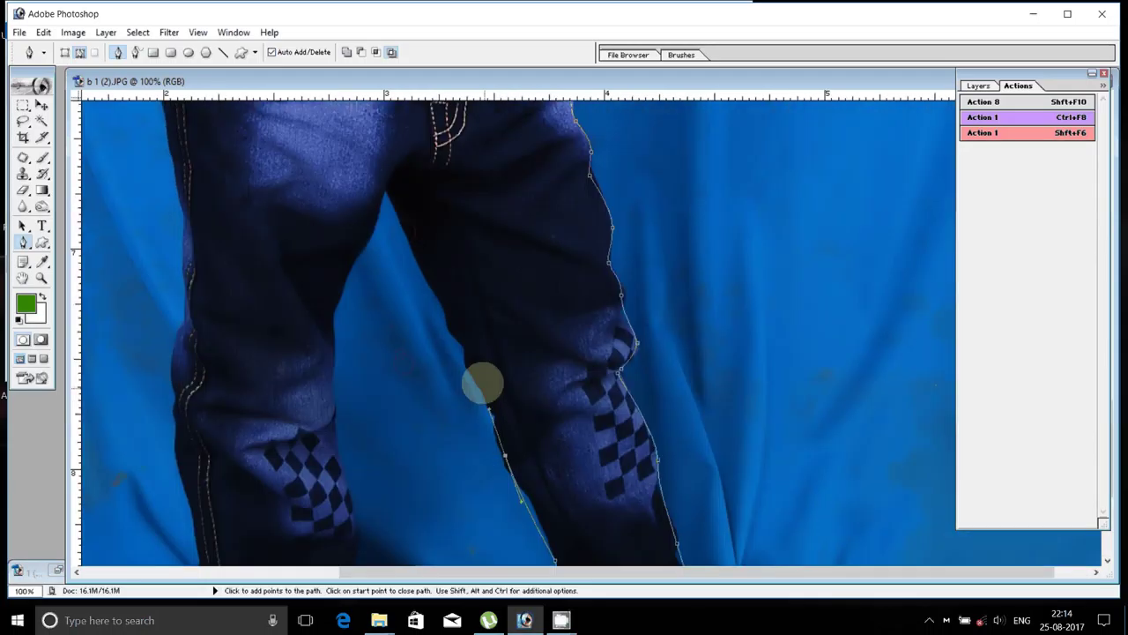
{"action": "left_click", "coordinate": [467, 362]}
{"action": "left_click", "coordinate": [450, 319]}
{"action": "left_click", "coordinate": [386, 188]}
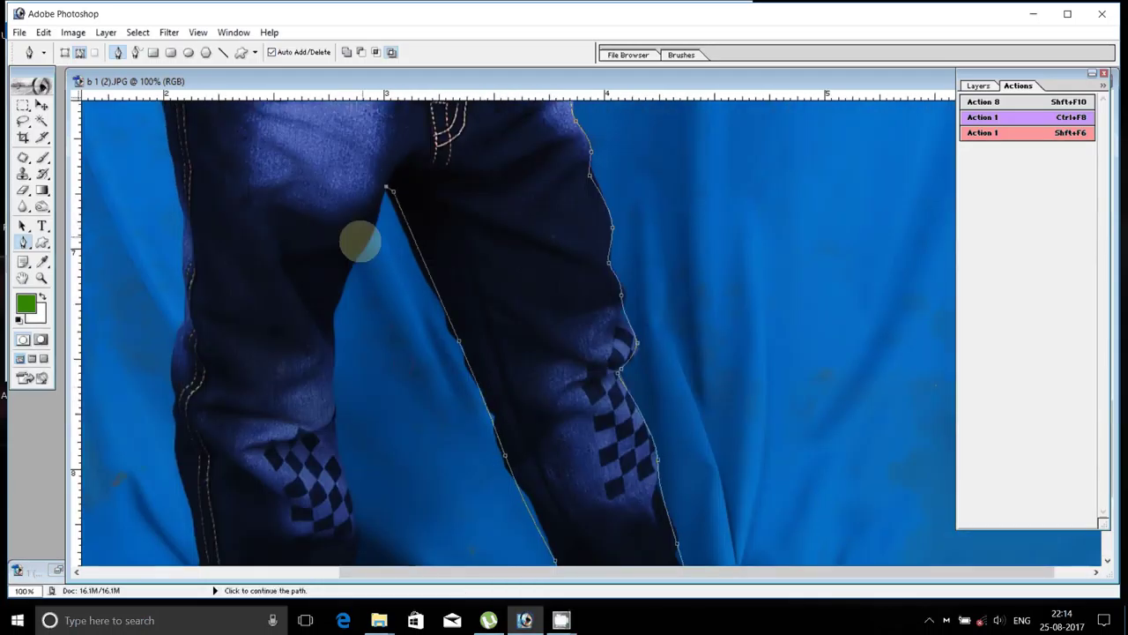
{"action": "left_click", "coordinate": [350, 261]}
{"action": "left_click", "coordinate": [340, 289]}
{"action": "left_click", "coordinate": [333, 307]}
{"action": "scroll", "coordinate": [331, 362], "scroll_direction": "down", "scroll_amount": 1}
{"action": "left_click_drag", "start_coordinate": [331, 362], "coordinate": [342, 185]}
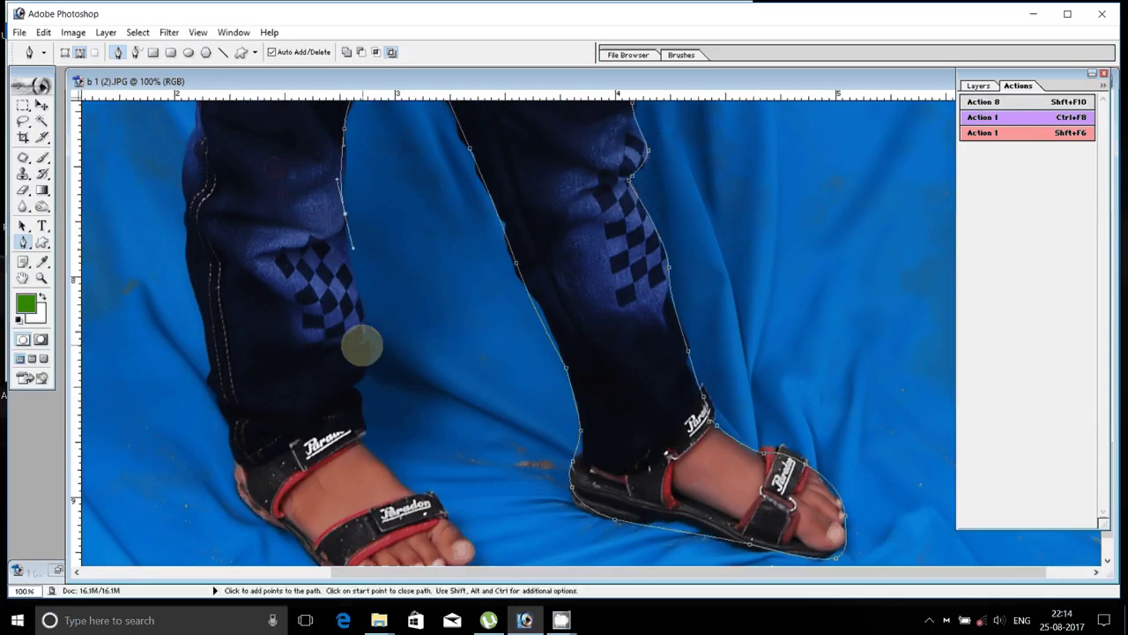
Trace down the left leg, along the sandal strap and around the left foot's toes.
{"action": "left_click", "coordinate": [362, 345]}
{"action": "left_click", "coordinate": [354, 390]}
{"action": "left_click_drag", "start_coordinate": [380, 299], "coordinate": [385, 222]}
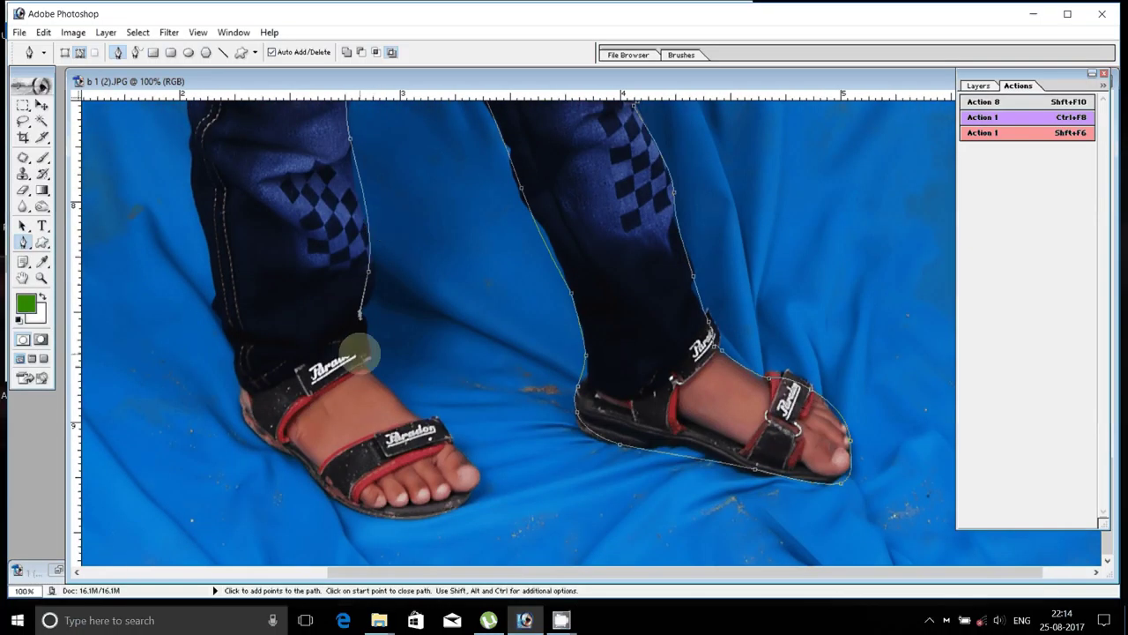
{"action": "left_click", "coordinate": [370, 366]}
{"action": "left_click", "coordinate": [403, 403]}
{"action": "left_click", "coordinate": [438, 421]}
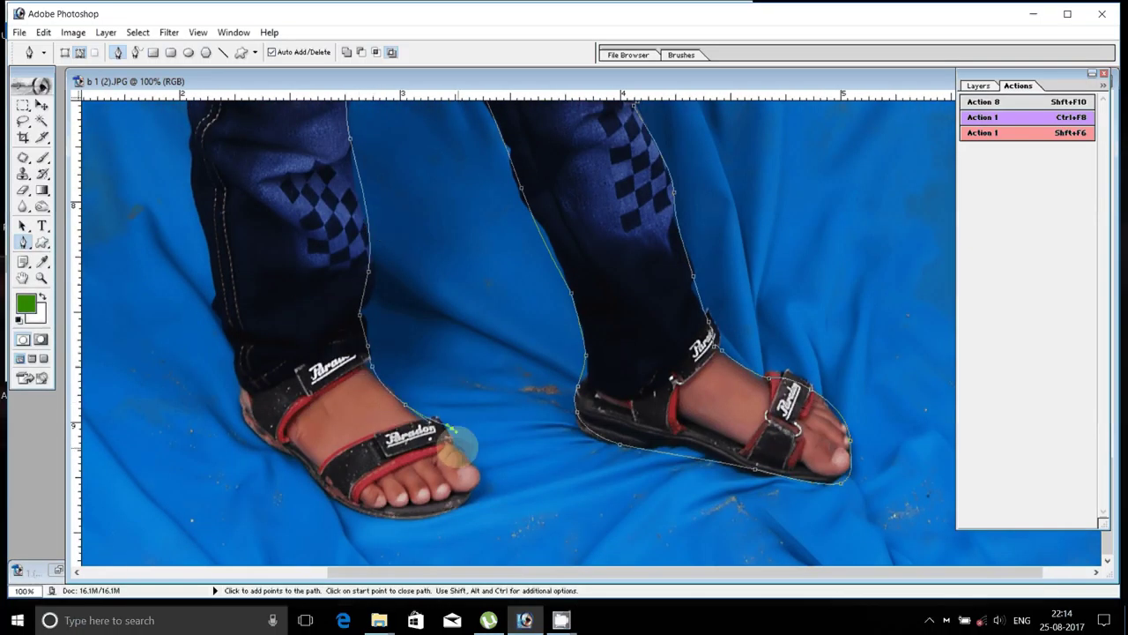
{"action": "left_click", "coordinate": [454, 445]}
{"action": "left_click", "coordinate": [475, 474]}
{"action": "left_click", "coordinate": [480, 490]}
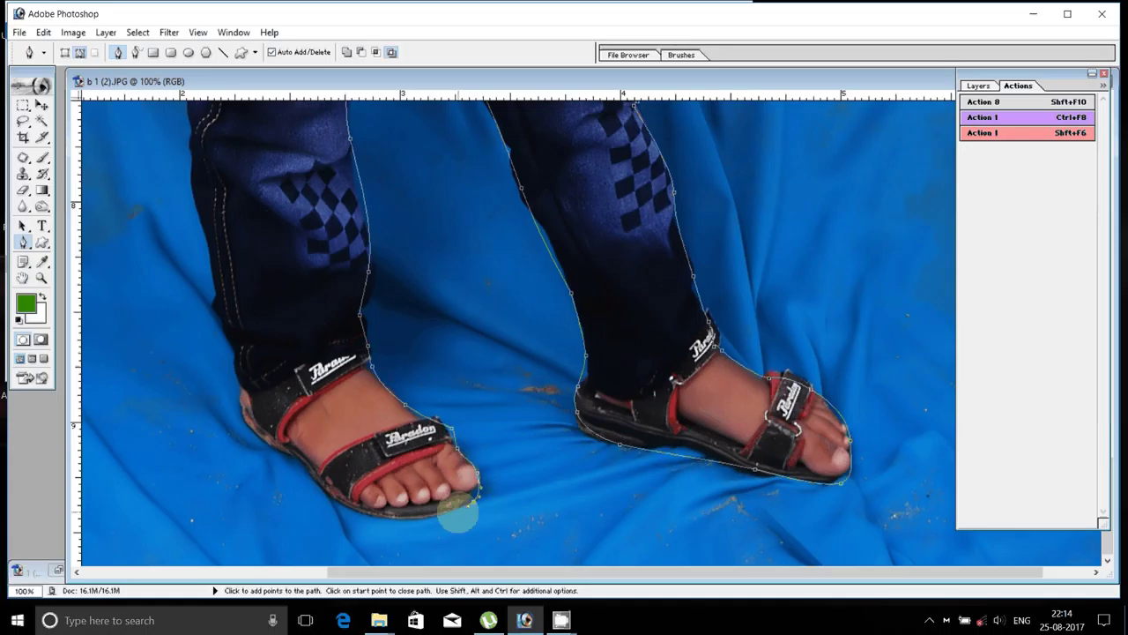
{"action": "left_click", "coordinate": [458, 511]}
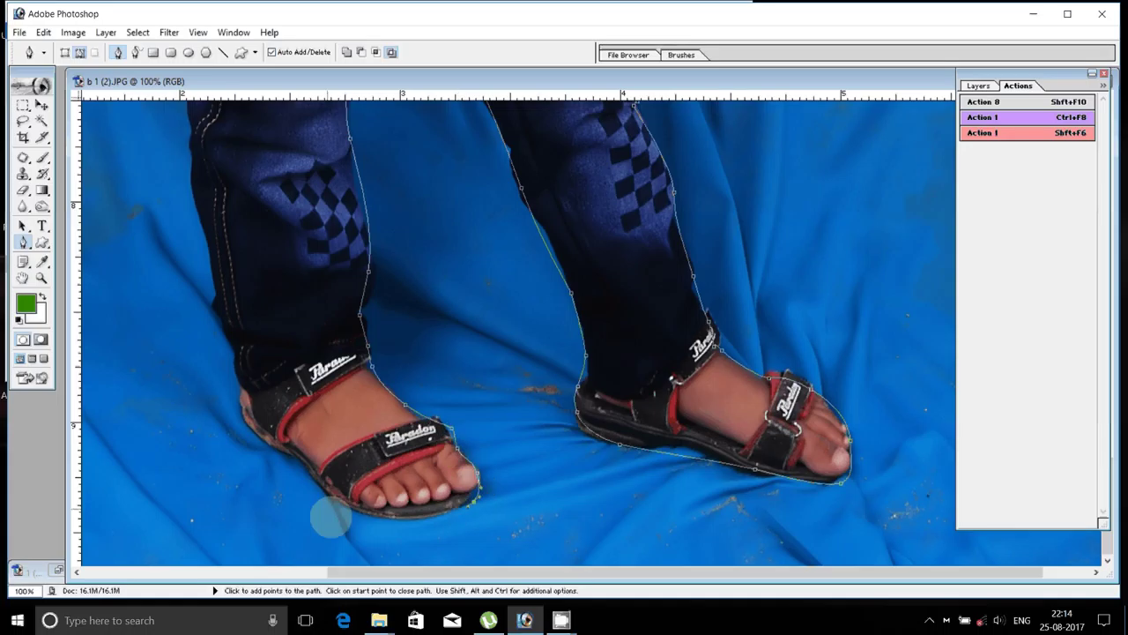
Trace the left sole back around the heel and up the back of the leg.
{"action": "left_click", "coordinate": [330, 518]}
{"action": "left_click", "coordinate": [297, 453]}
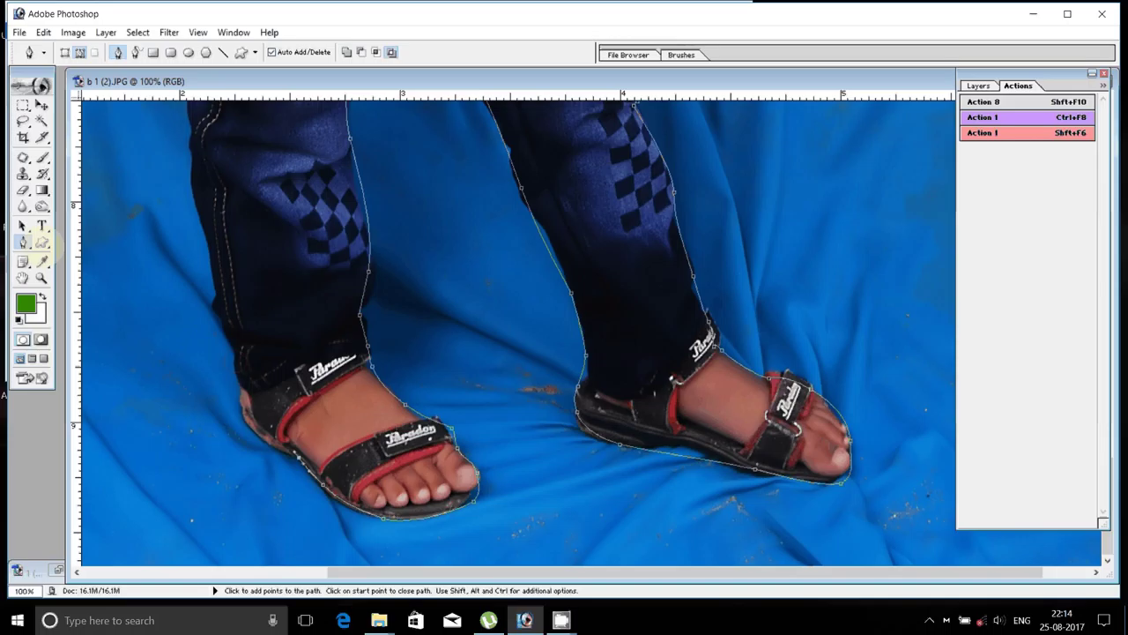
{"action": "left_click", "coordinate": [243, 401]}
{"action": "left_click", "coordinate": [238, 367]}
{"action": "left_click", "coordinate": [218, 314]}
{"action": "left_click_drag", "start_coordinate": [204, 225], "coordinate": [189, 132]}
Continue the path up the left leg and hip, then along the arm and shirt edge.
{"action": "scroll", "coordinate": [189, 170], "scroll_direction": "up", "scroll_amount": 5}
{"action": "left_click", "coordinate": [192, 299]}
{"action": "left_click", "coordinate": [203, 242]}
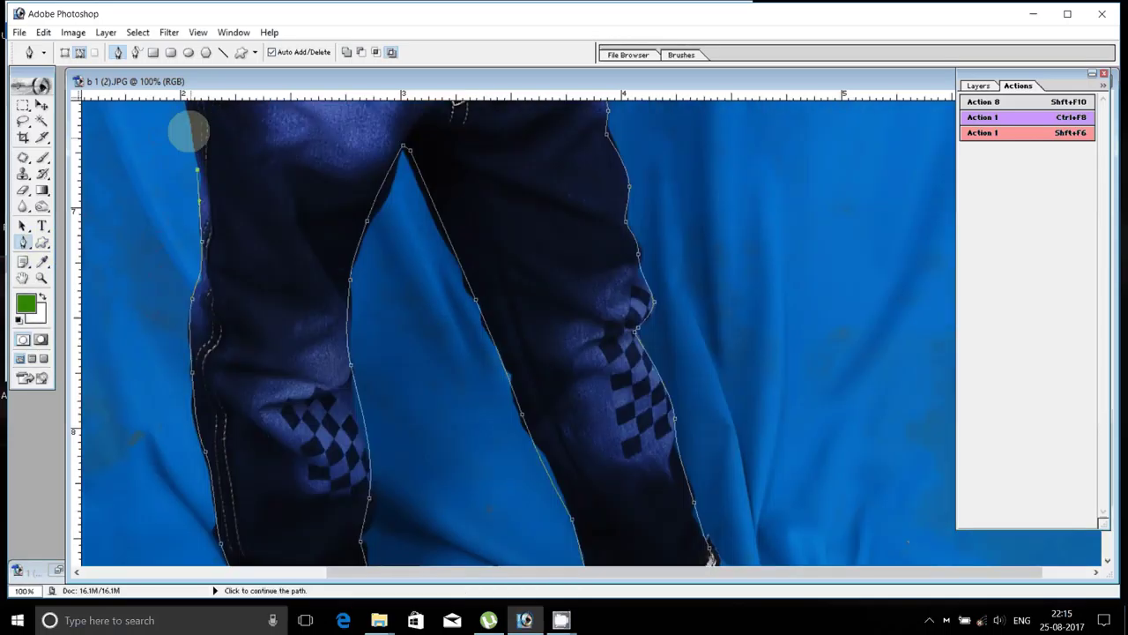
{"action": "scroll", "coordinate": [189, 133], "scroll_direction": "up", "scroll_amount": 5}
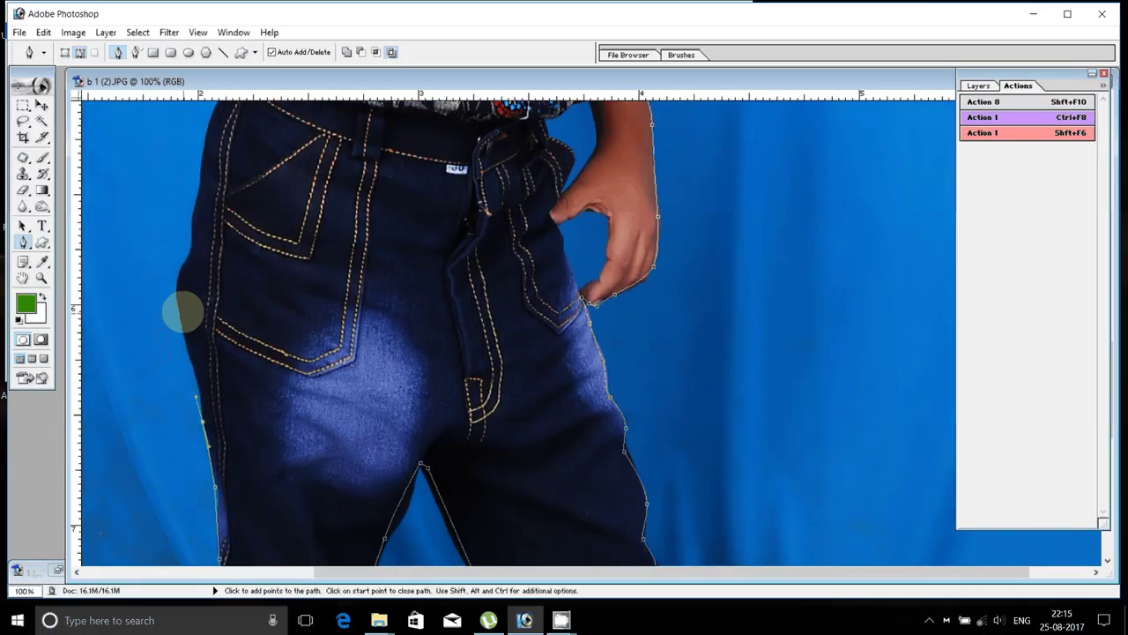
{"action": "left_click", "coordinate": [183, 310]}
{"action": "left_click", "coordinate": [194, 232]}
{"action": "left_click_drag", "start_coordinate": [201, 182], "coordinate": [195, 342]}
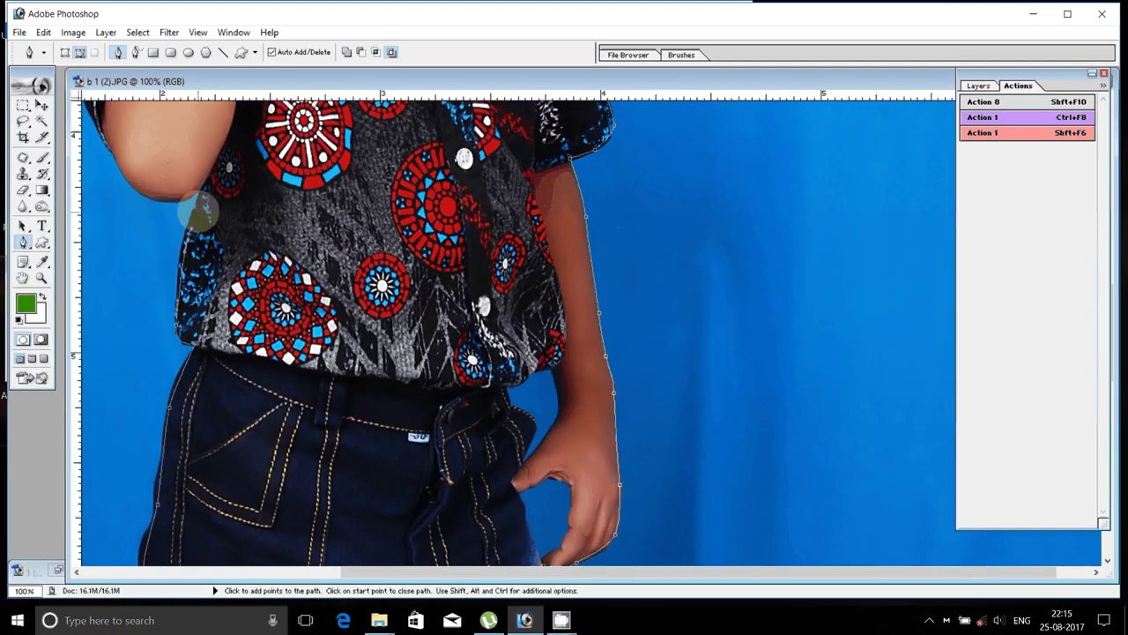
{"action": "left_click_drag", "start_coordinate": [201, 212], "coordinate": [512, 392]}
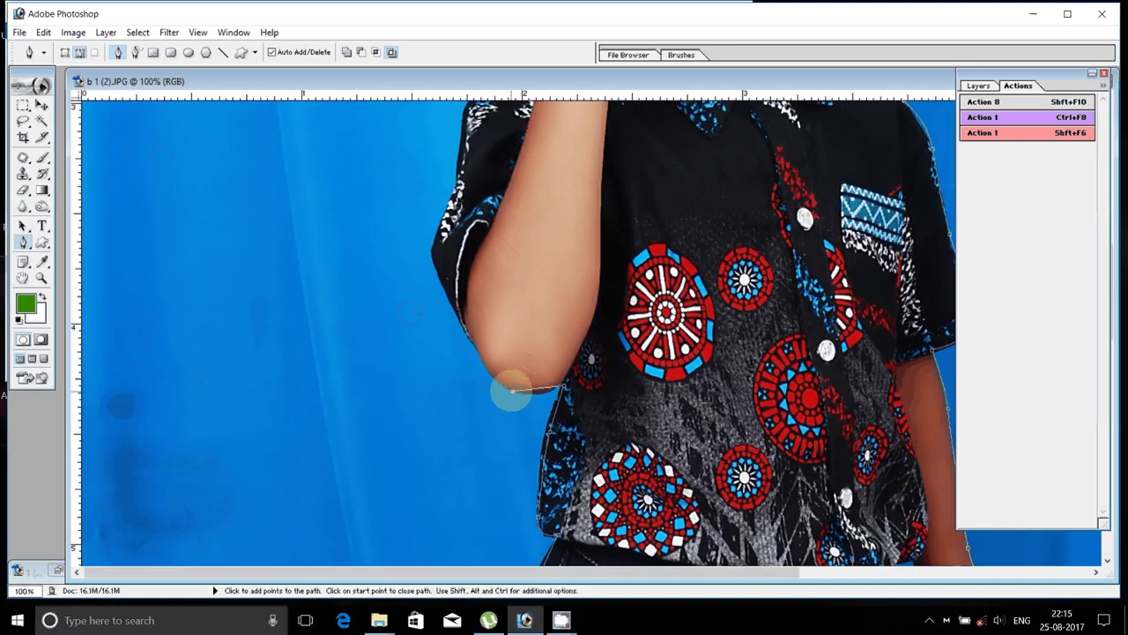
{"action": "left_click", "coordinate": [435, 257]}
{"action": "left_click", "coordinate": [460, 157]}
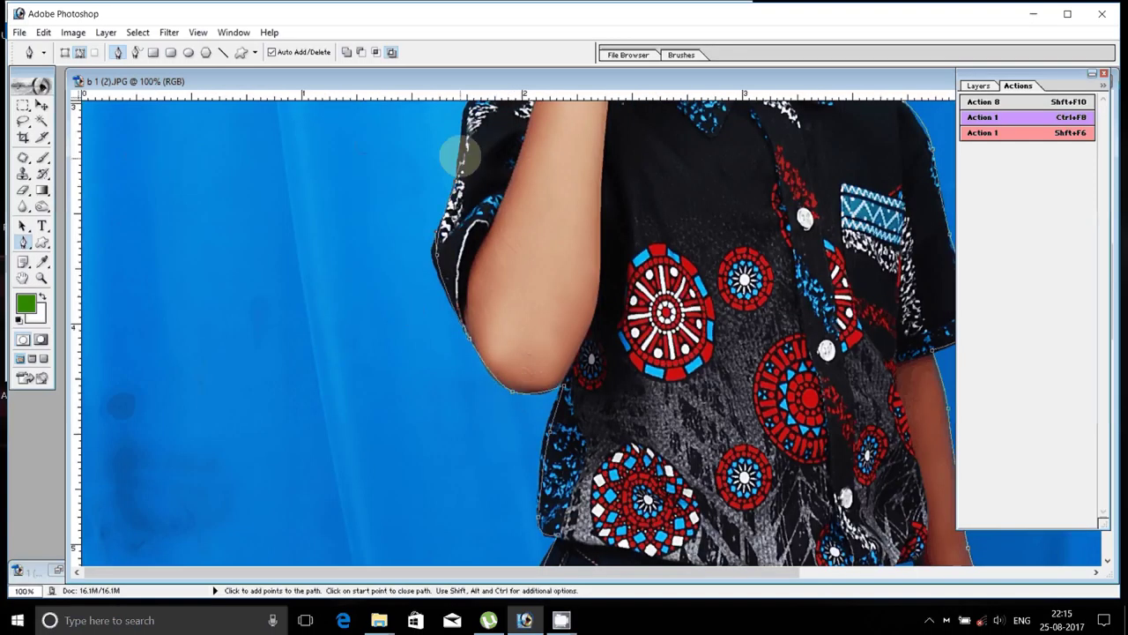
{"action": "left_click_drag", "start_coordinate": [460, 157], "coordinate": [433, 355]}
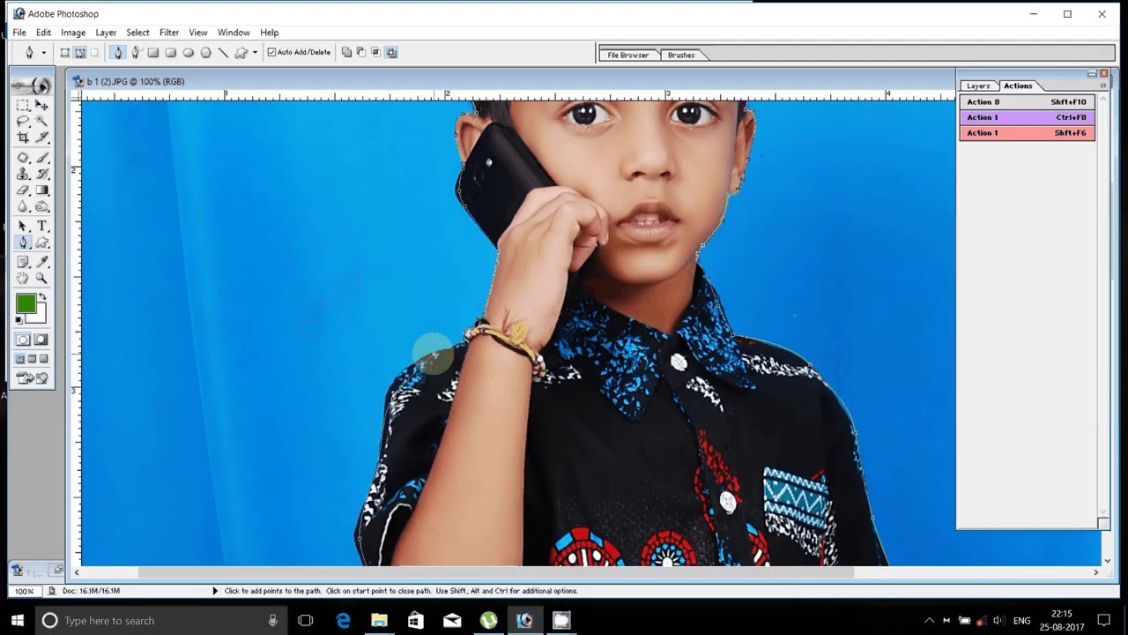
Turn the closed path into a selection, copy it onto Layer 1, and zoom out.
{"action": "right_click", "coordinate": [620, 187]}
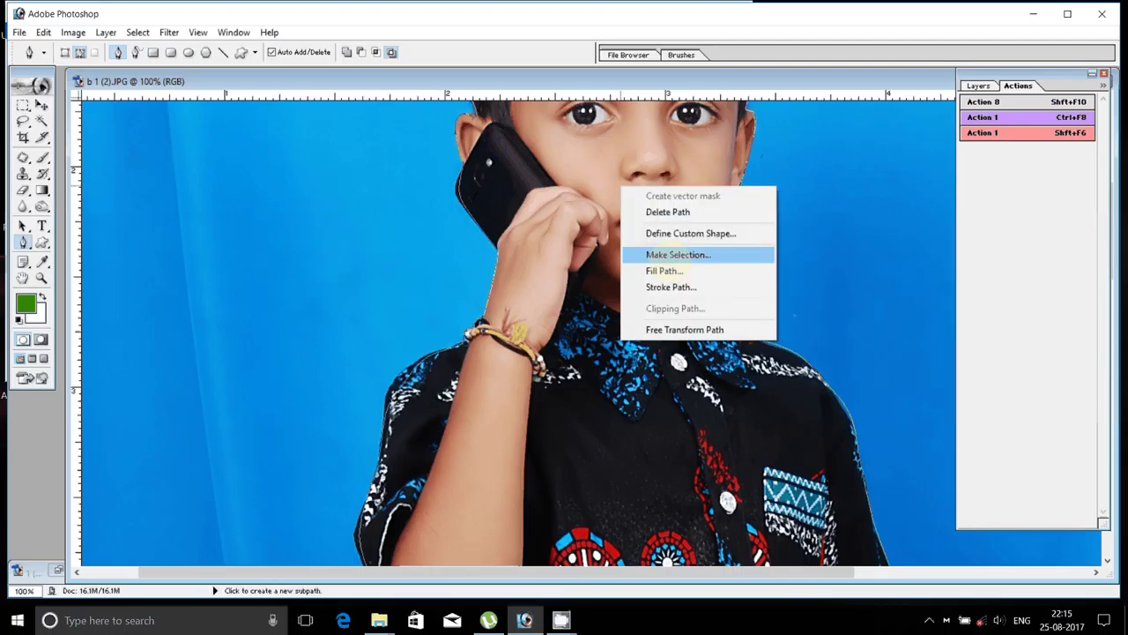
{"action": "left_click", "coordinate": [630, 254]}
{"action": "left_click", "coordinate": [978, 86]}
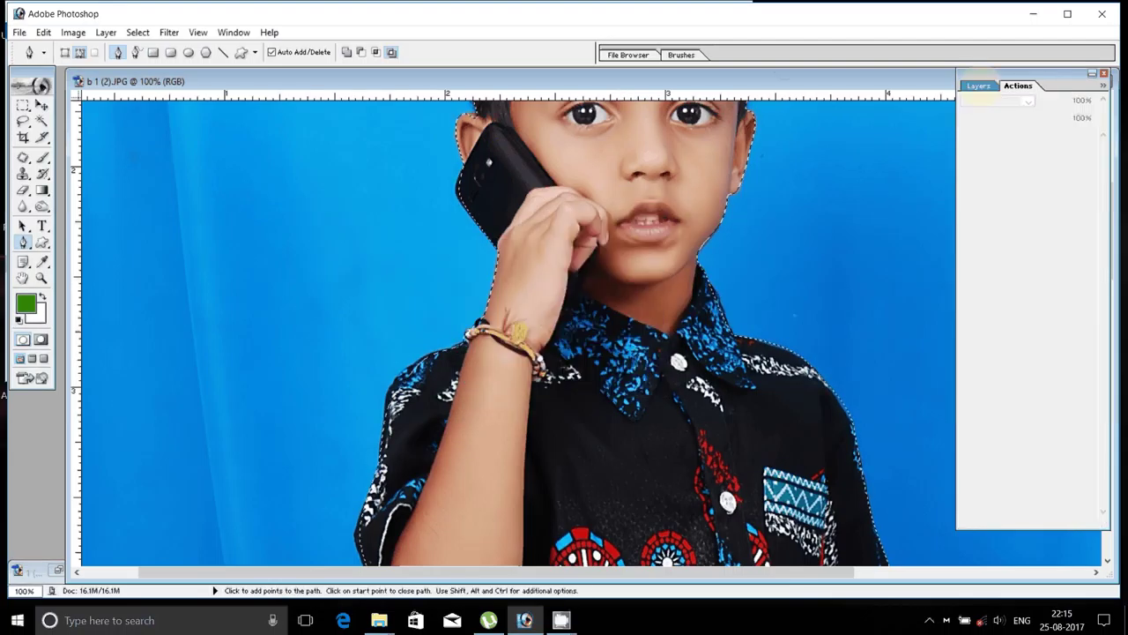
{"action": "right_click", "coordinate": [1027, 139]}
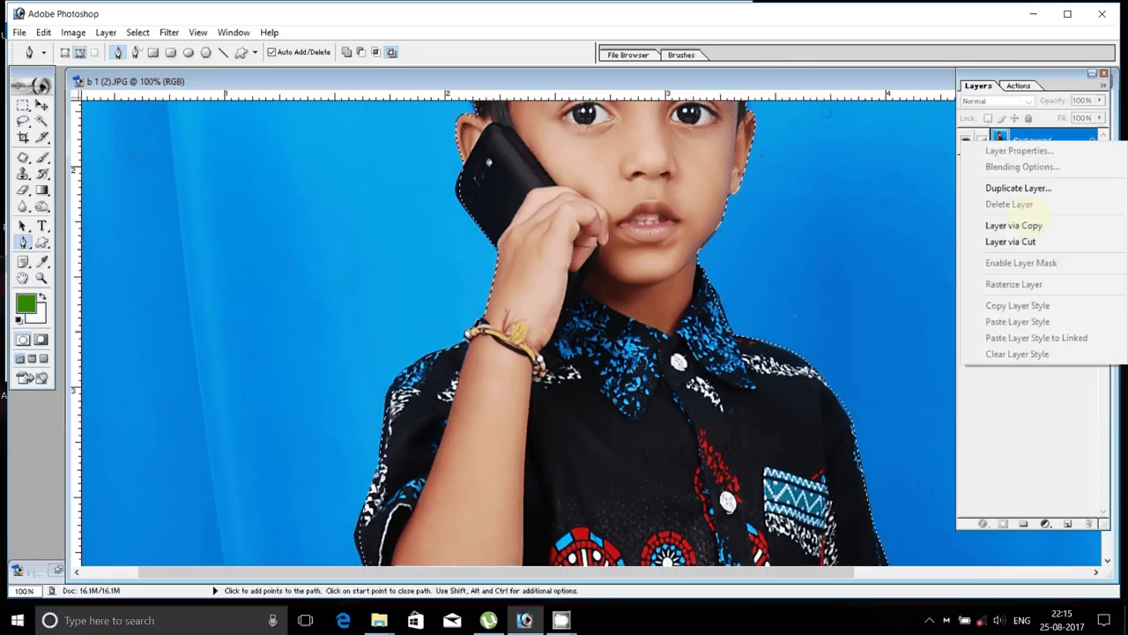
{"action": "left_click", "coordinate": [1027, 225]}
{"action": "left_click", "coordinate": [41, 261]}
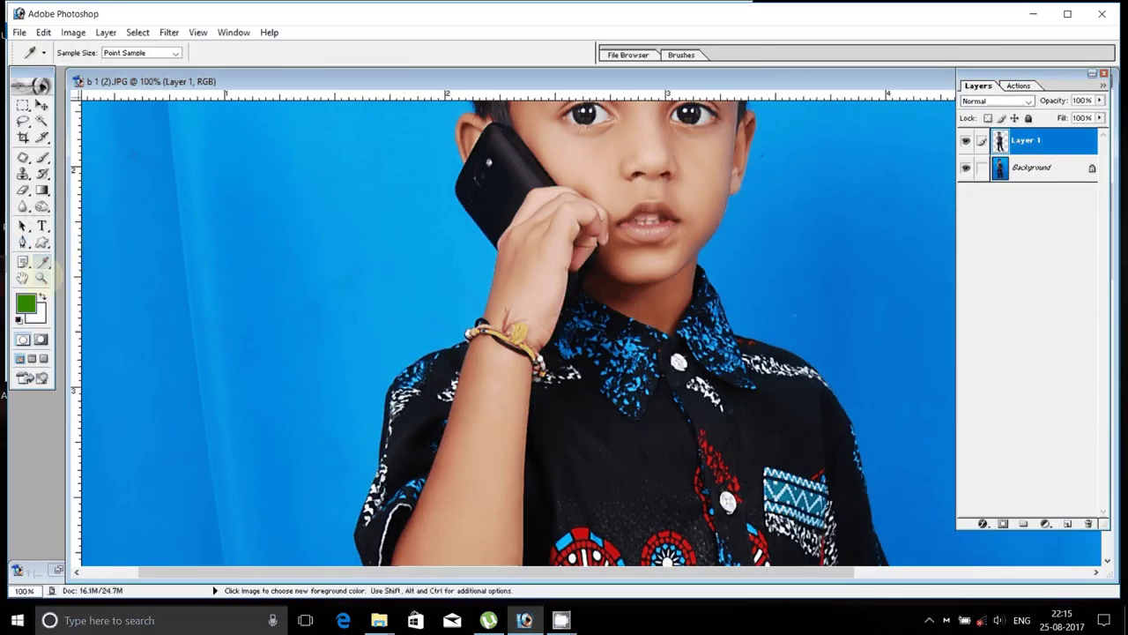
{"action": "left_click", "coordinate": [42, 277]}
{"action": "left_click", "coordinate": [360, 53]}
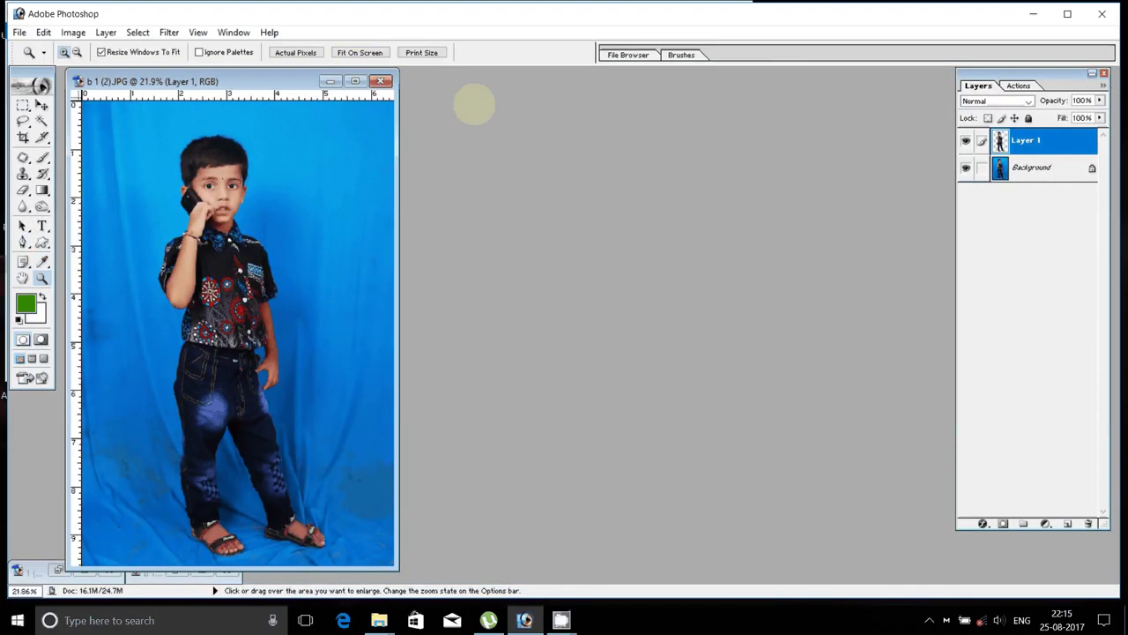
Open the 13.psd template from the 01 backgrounds folder, then close it again.
{"action": "double_click", "coordinate": [474, 104]}
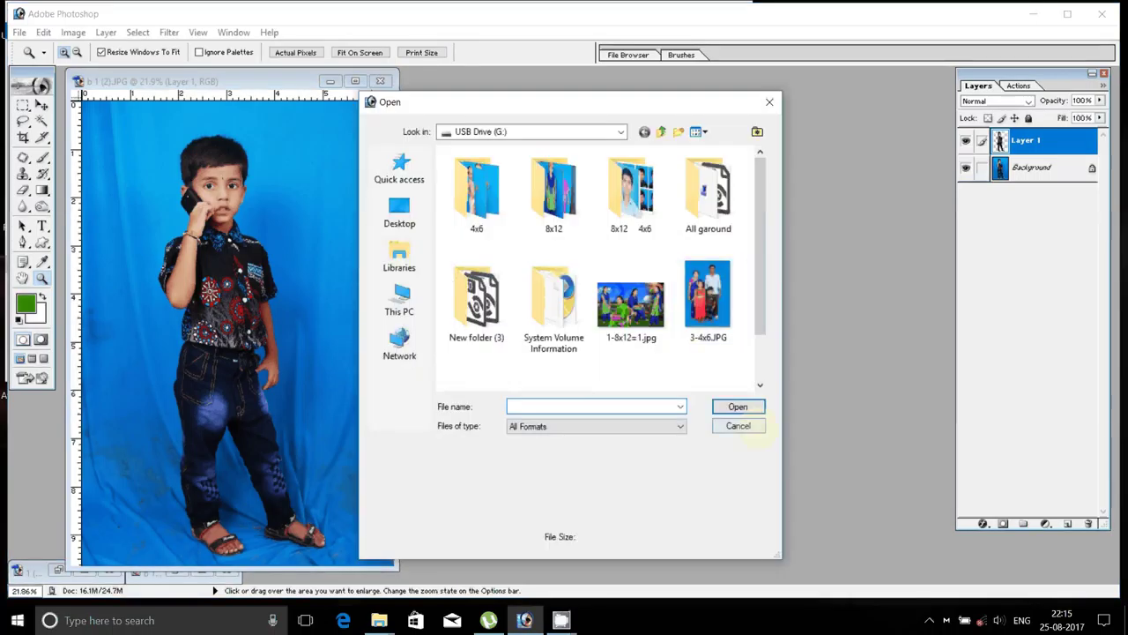
{"action": "left_click", "coordinate": [739, 426]}
{"action": "mouse_move", "coordinate": [379, 620]}
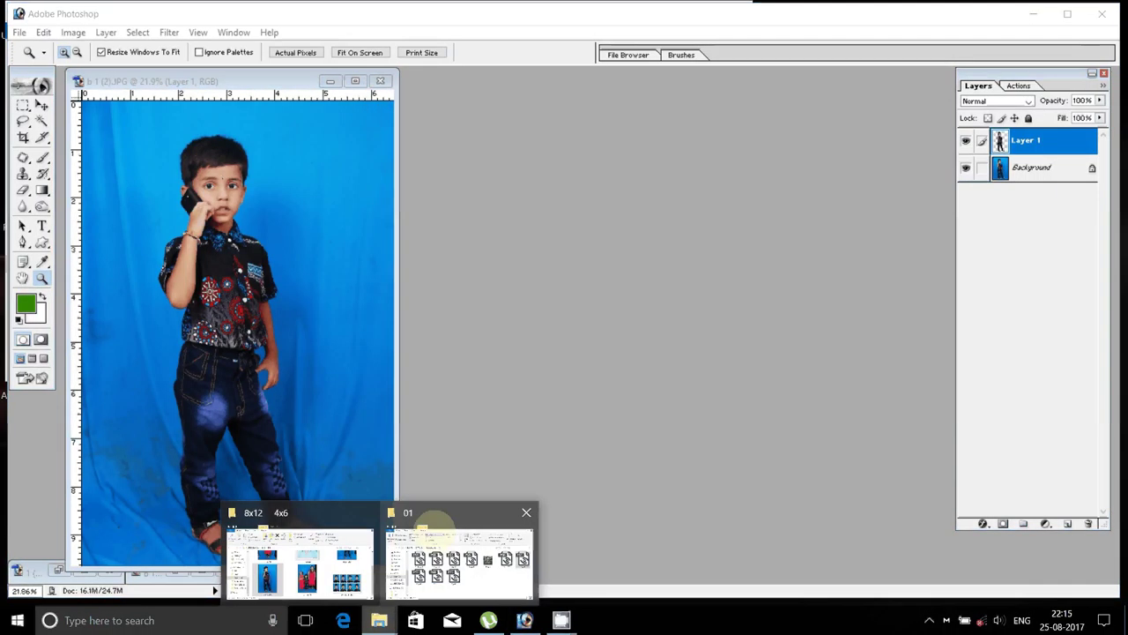
{"action": "left_click", "coordinate": [431, 520]}
{"action": "double_click", "coordinate": [611, 176]}
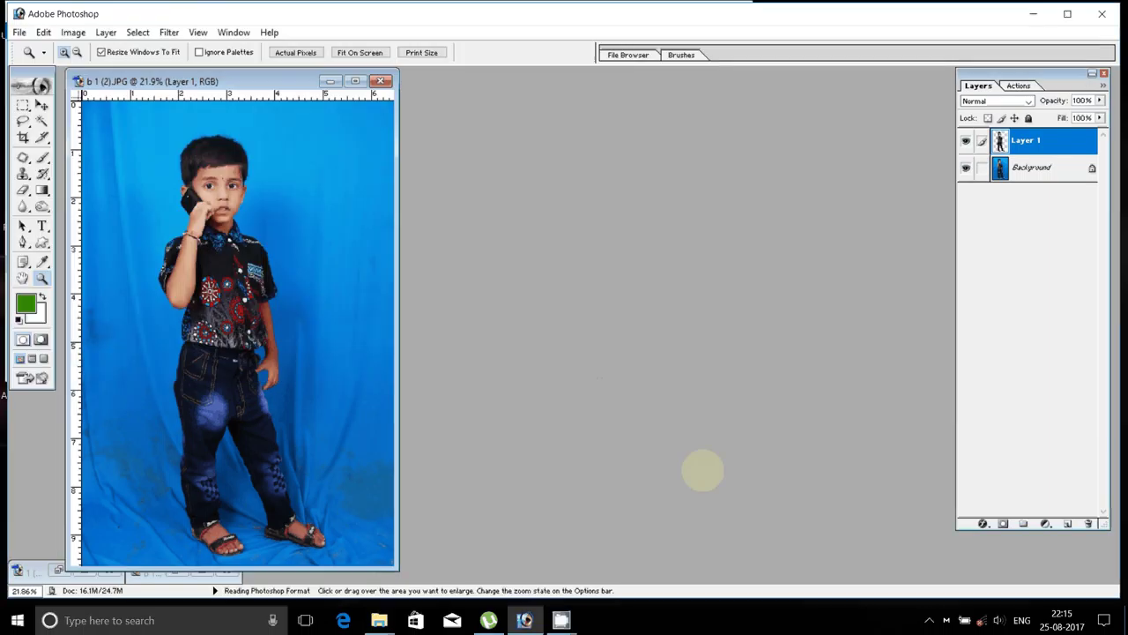
{"action": "key", "text": "ctrl+w"}
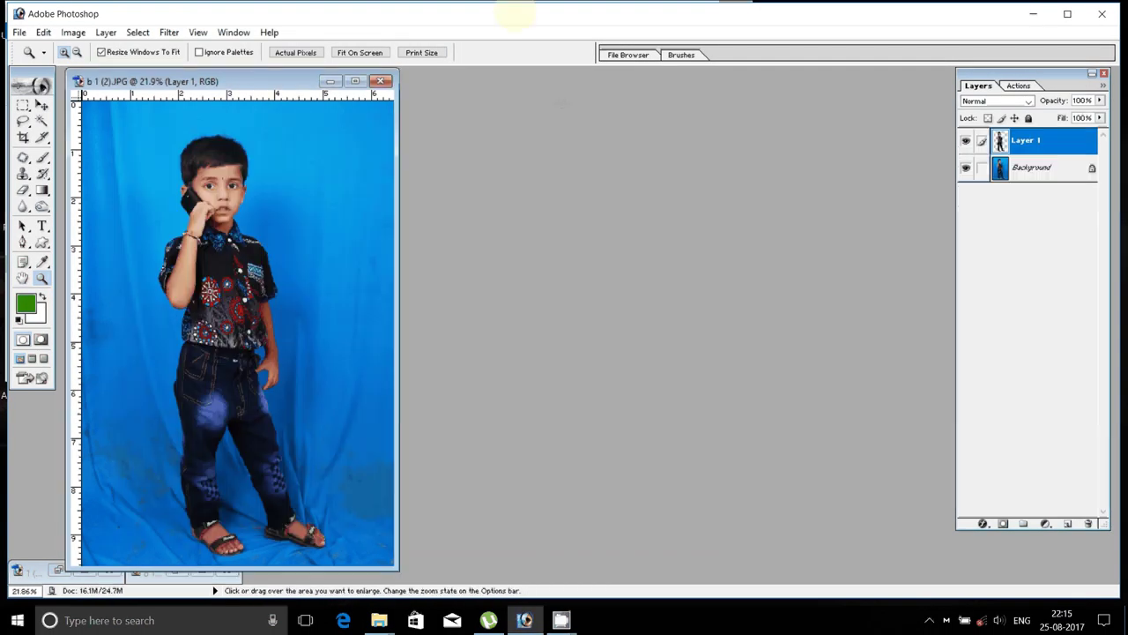
Open the 8 (4).psd template and accept the missing fonts warning.
{"action": "left_click", "coordinate": [379, 620]}
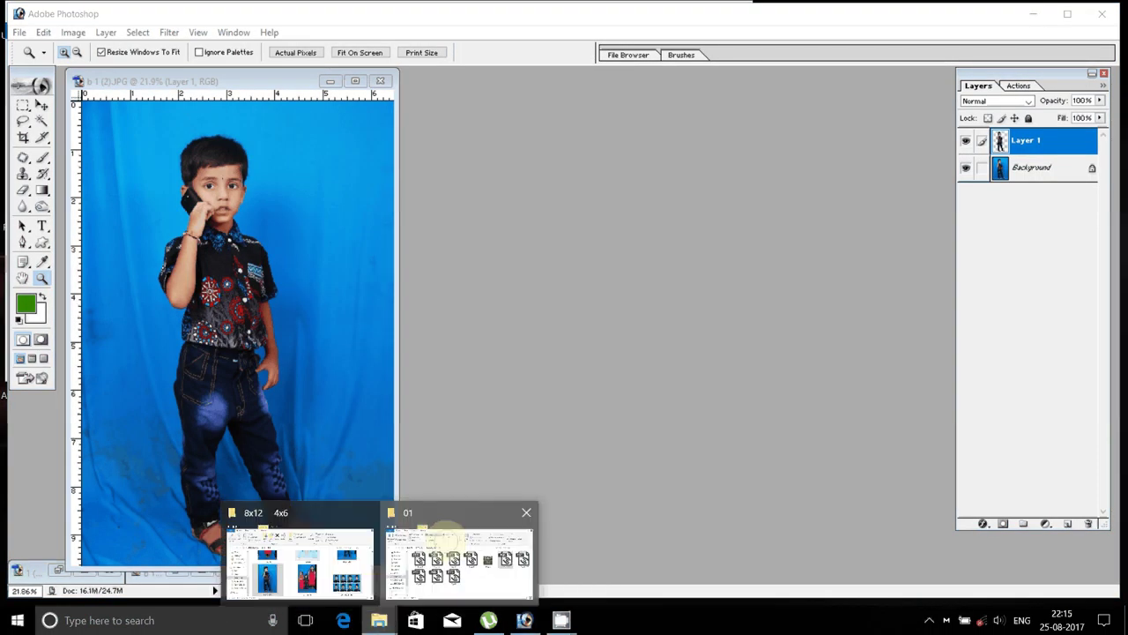
{"action": "left_click", "coordinate": [445, 533]}
{"action": "left_click", "coordinate": [438, 183]}
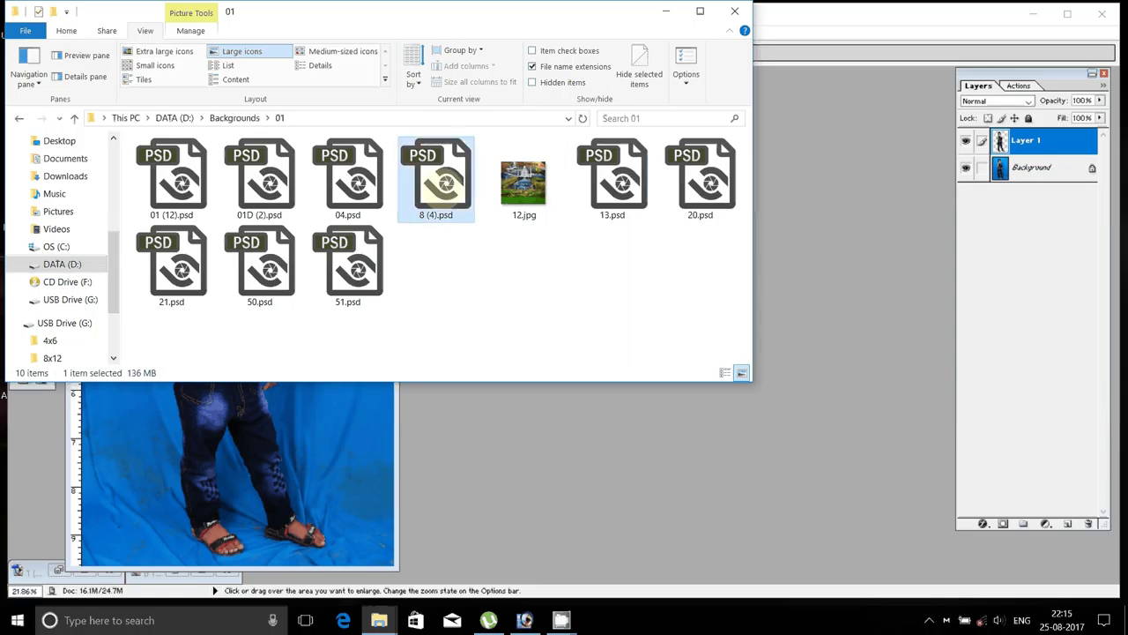
{"action": "double_click", "coordinate": [438, 183]}
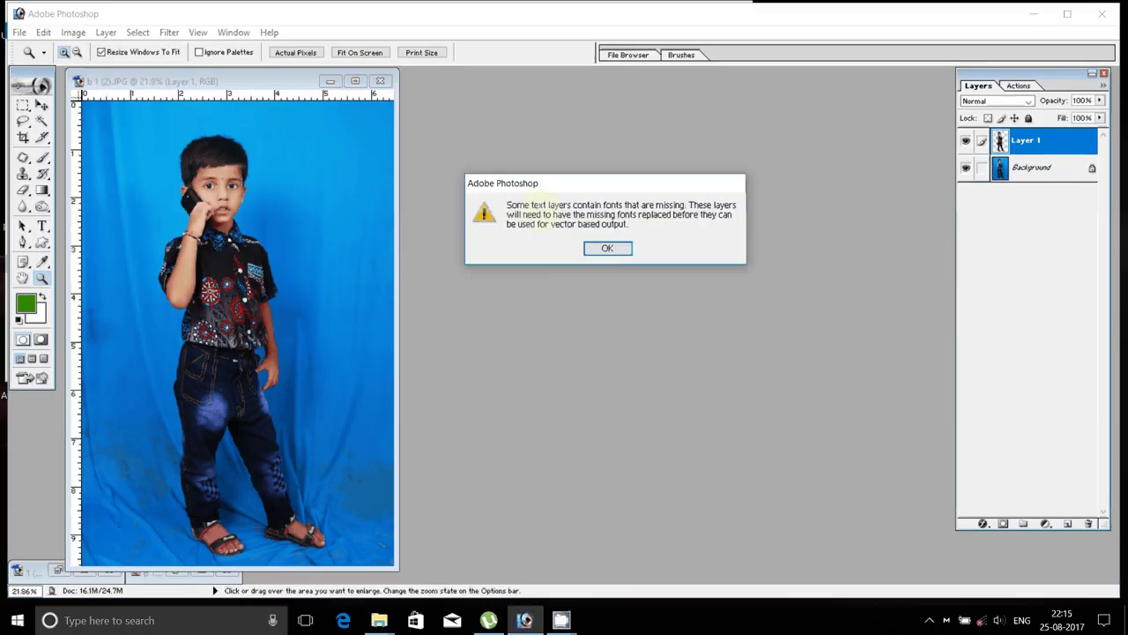
{"action": "left_click", "coordinate": [605, 249]}
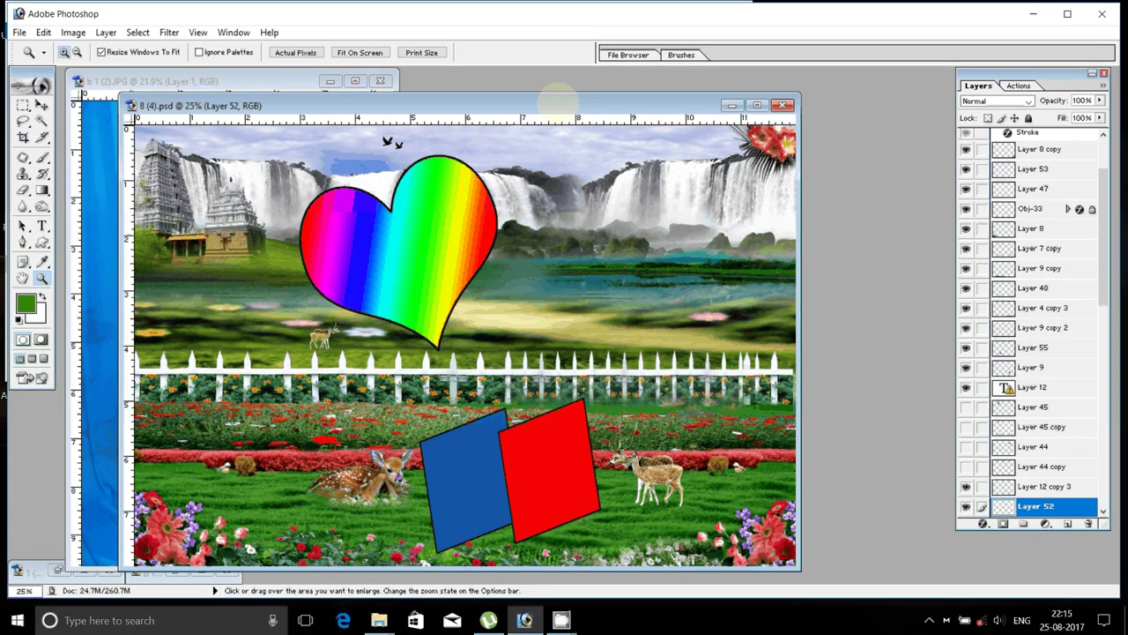
Resize 8 (4).psd to 6 inches wide (6 × 4 in, 300 ppi) and fit it on screen.
{"action": "left_click_drag", "start_coordinate": [557, 99], "coordinate": [663, 89]}
{"action": "right_click", "coordinate": [528, 92]}
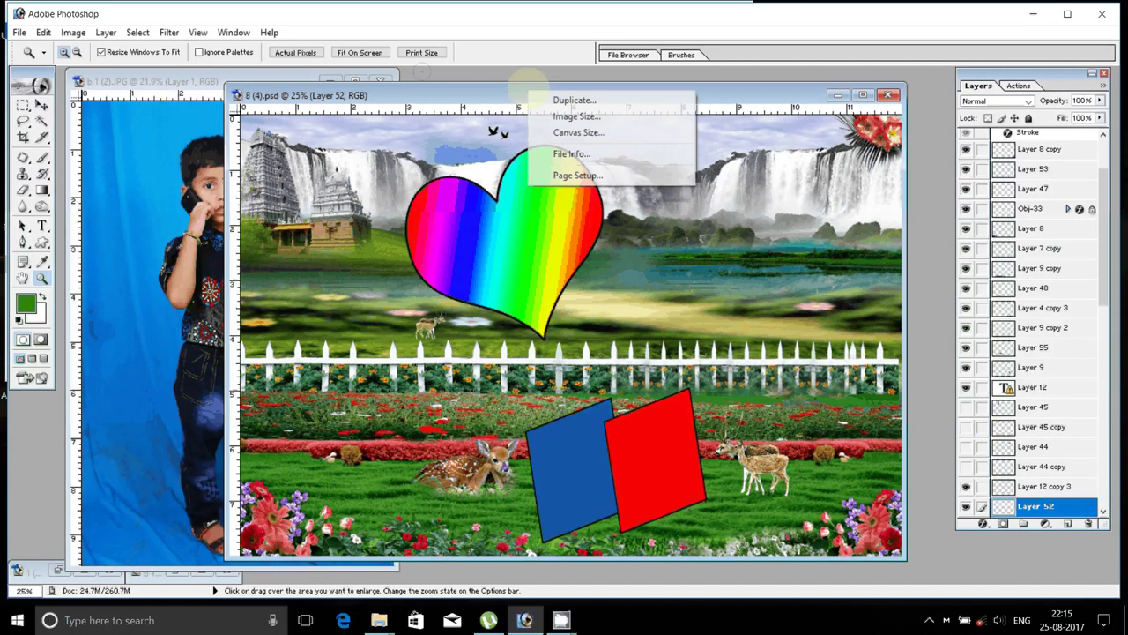
{"action": "left_click", "coordinate": [576, 116]}
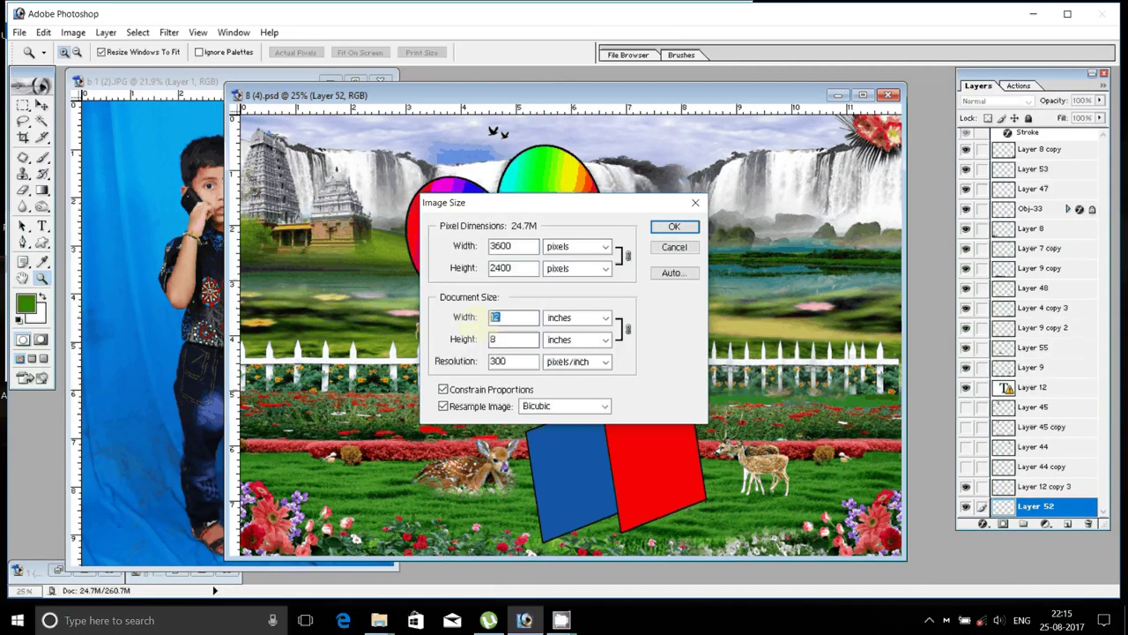
{"action": "type", "text": "6"}
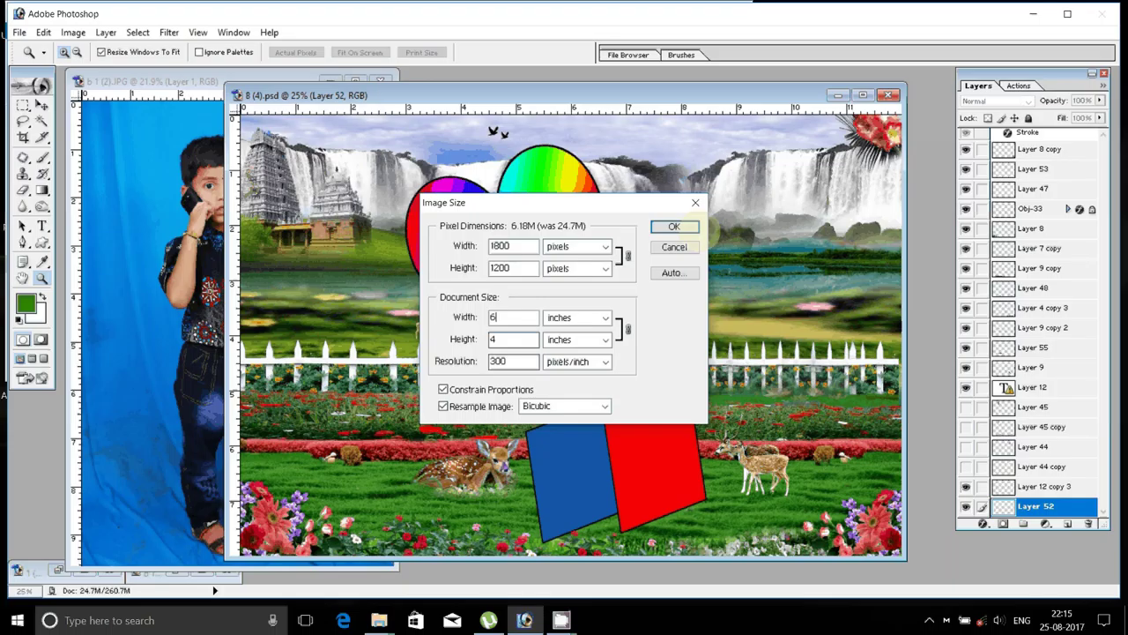
{"action": "left_click", "coordinate": [693, 227]}
{"action": "left_click", "coordinate": [655, 267]}
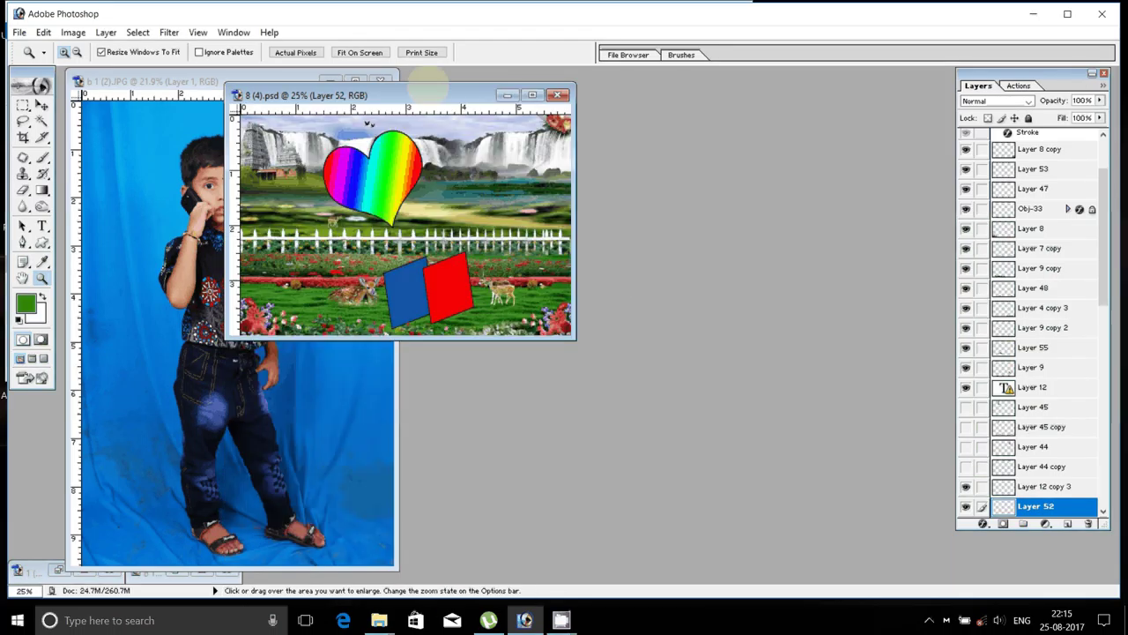
{"action": "right_click", "coordinate": [423, 95]}
{"action": "right_click", "coordinate": [418, 140]}
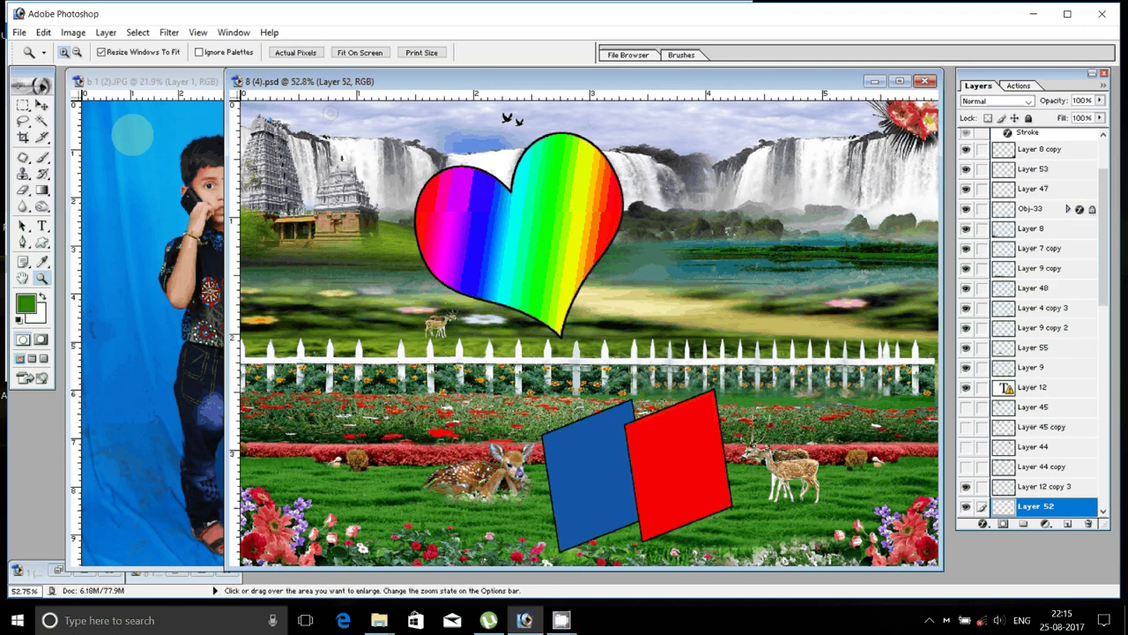
Drag the boy cutout into the garden template, then undo a trial resize to about 78%.
{"action": "key", "text": "ctrl+Tab"}
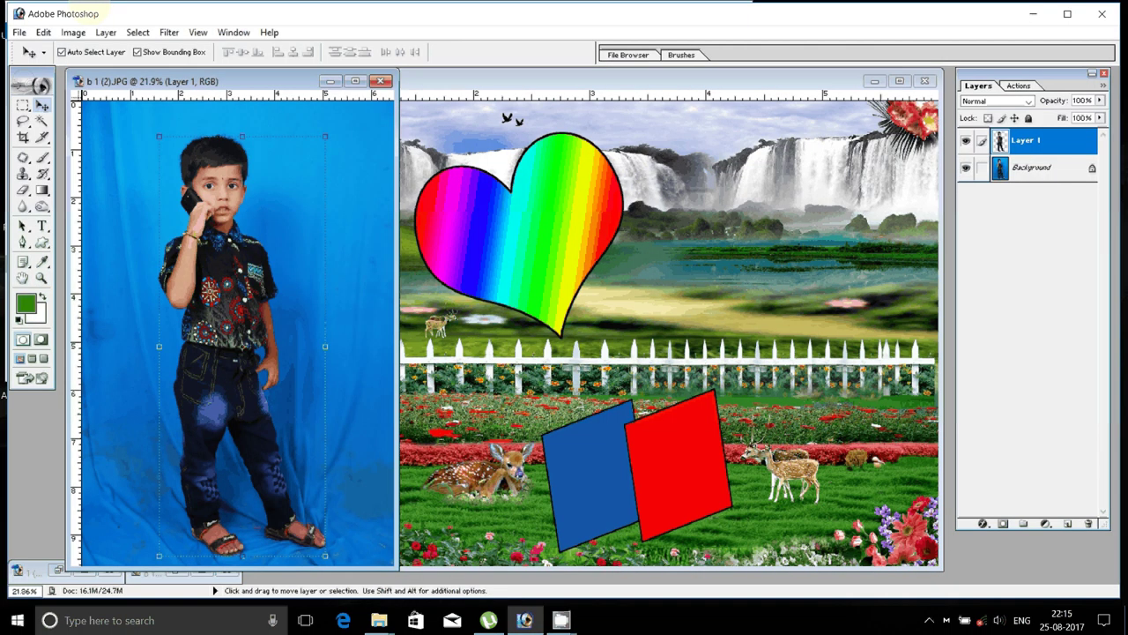
{"action": "mouse_move", "coordinate": [220, 220]}
{"action": "left_mouse_down"}
{"action": "mouse_move", "coordinate": [566, 310]}
{"action": "mouse_move", "coordinate": [420, 350]}
{"action": "mouse_move", "coordinate": [408, 324]}
{"action": "left_mouse_up"}
{"action": "left_click_drag", "start_coordinate": [257, 120], "coordinate": [308, 245]}
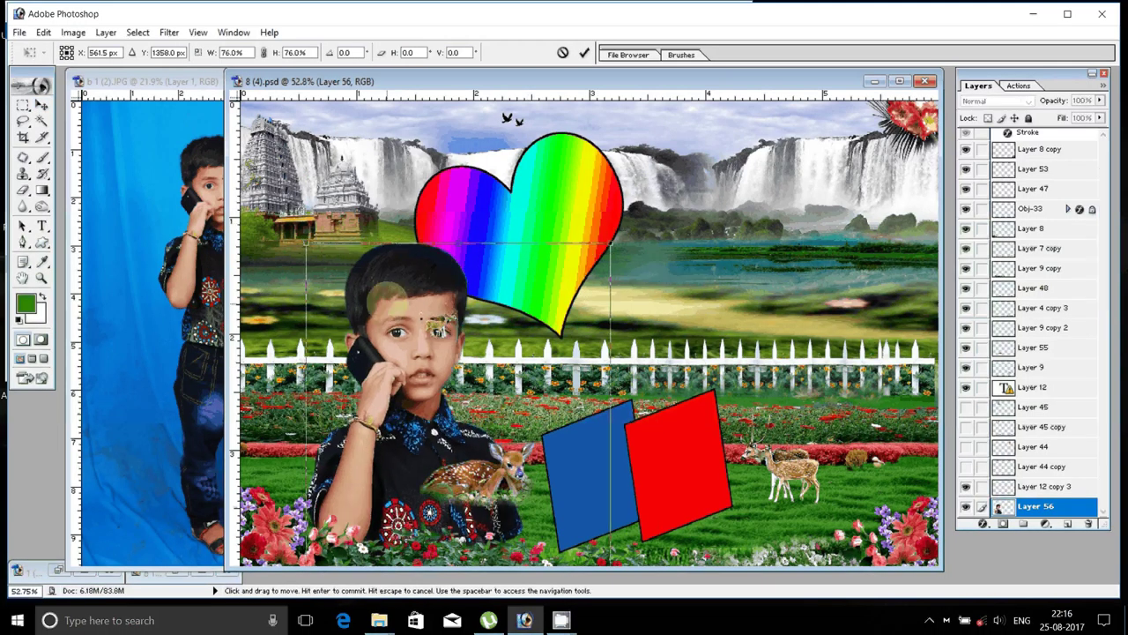
{"action": "key", "text": "Return"}
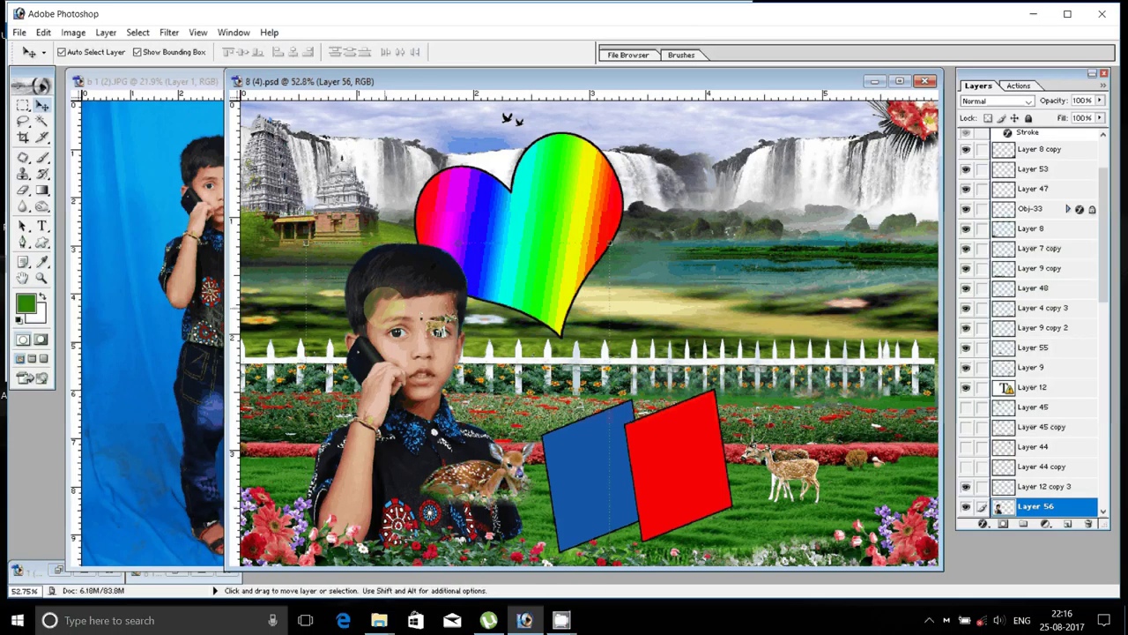
{"action": "key", "text": "ctrl+z"}
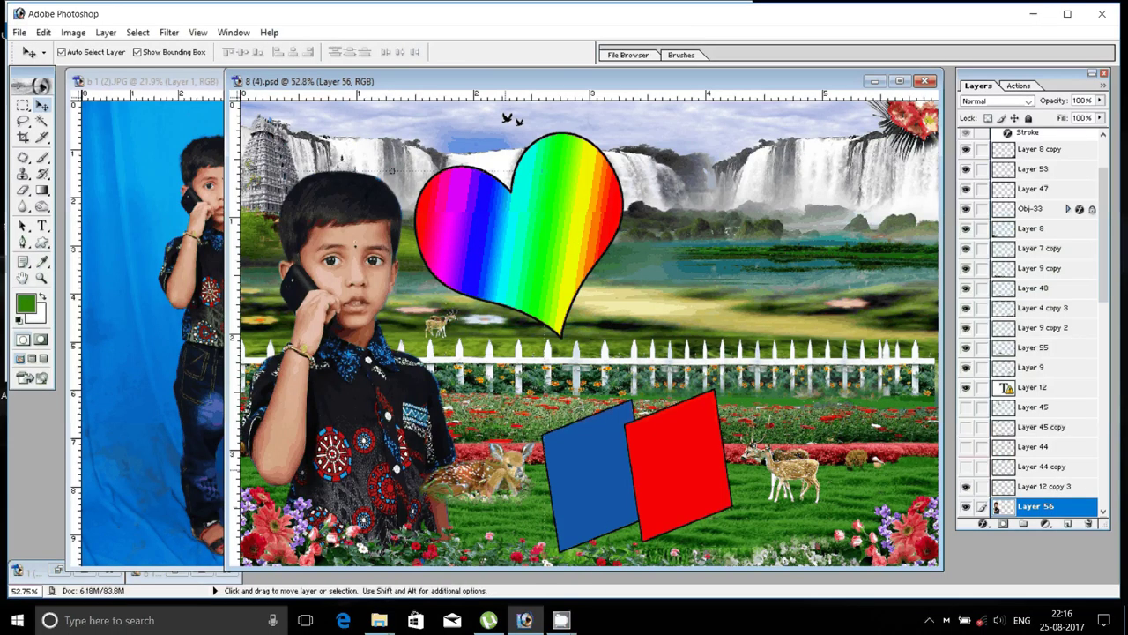
Move the deer lower and to the right, then select the boy's Layer 56.
{"action": "left_click_drag", "start_coordinate": [485, 466], "coordinate": [525, 505]}
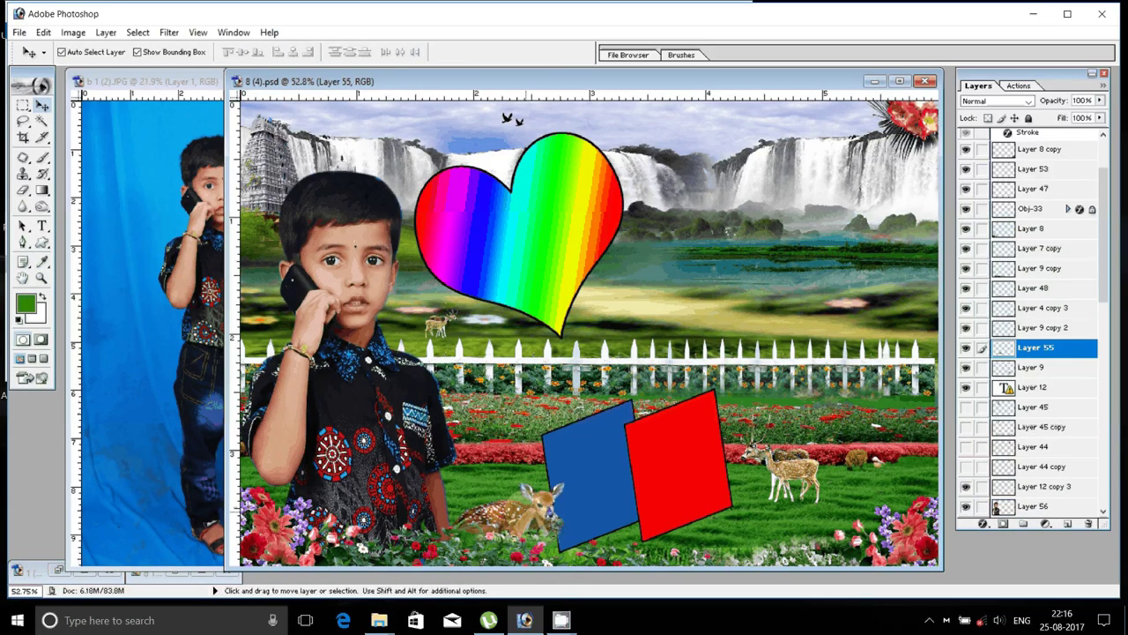
{"action": "left_click_drag", "start_coordinate": [498, 445], "coordinate": [506, 461]}
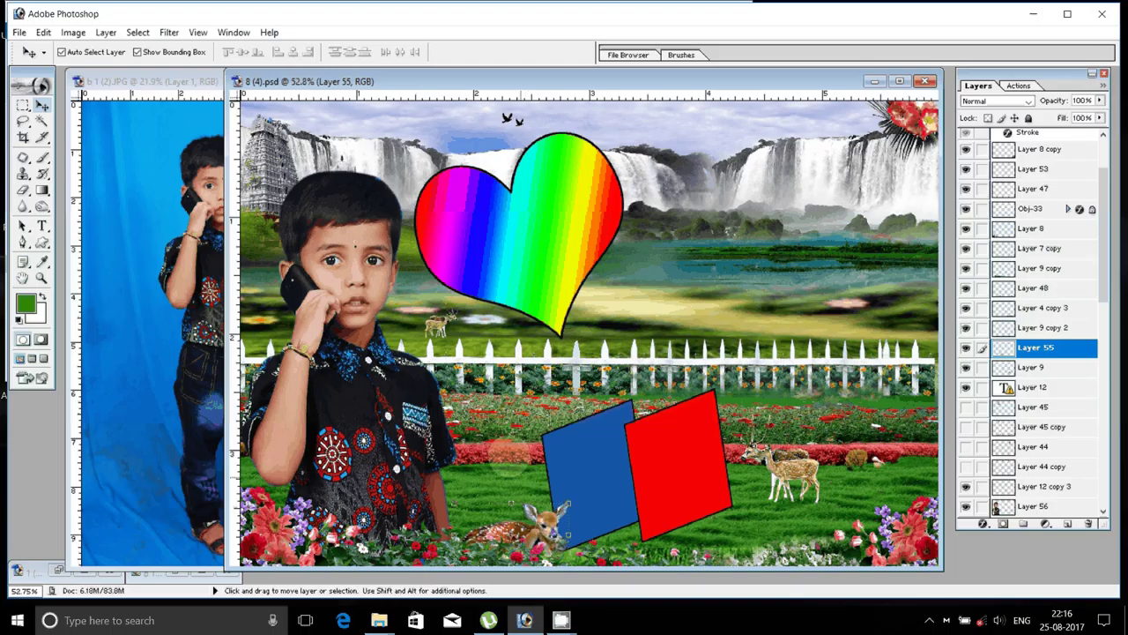
{"action": "left_click", "coordinate": [328, 280]}
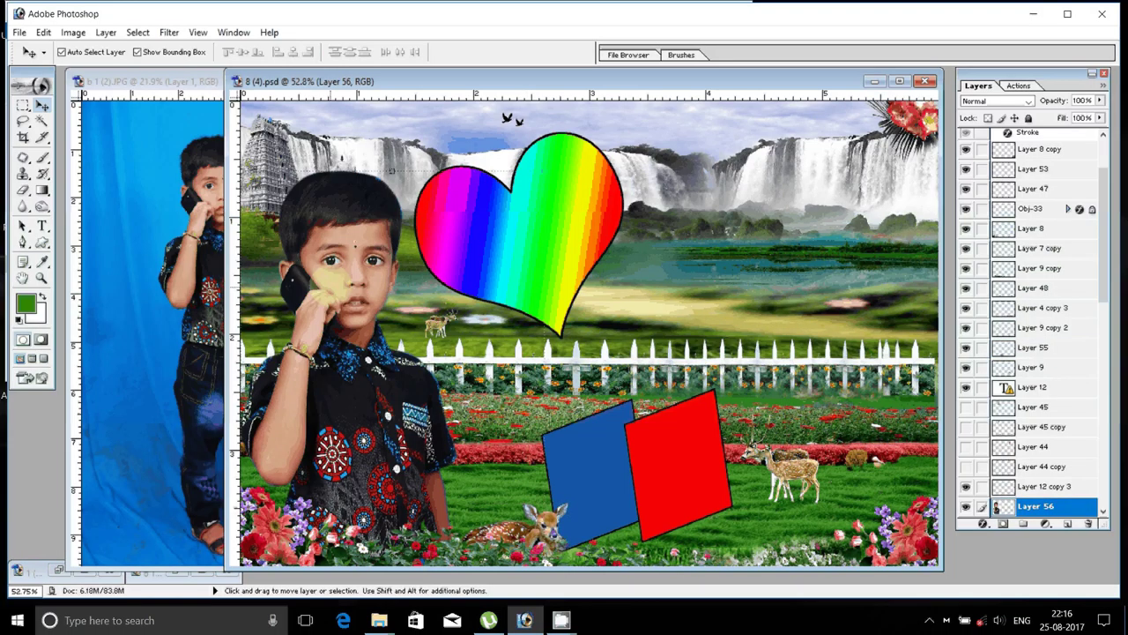
Duplicate Layer 56 and drag the boy copy to the right side of the garden.
{"action": "right_click", "coordinate": [1071, 504]}
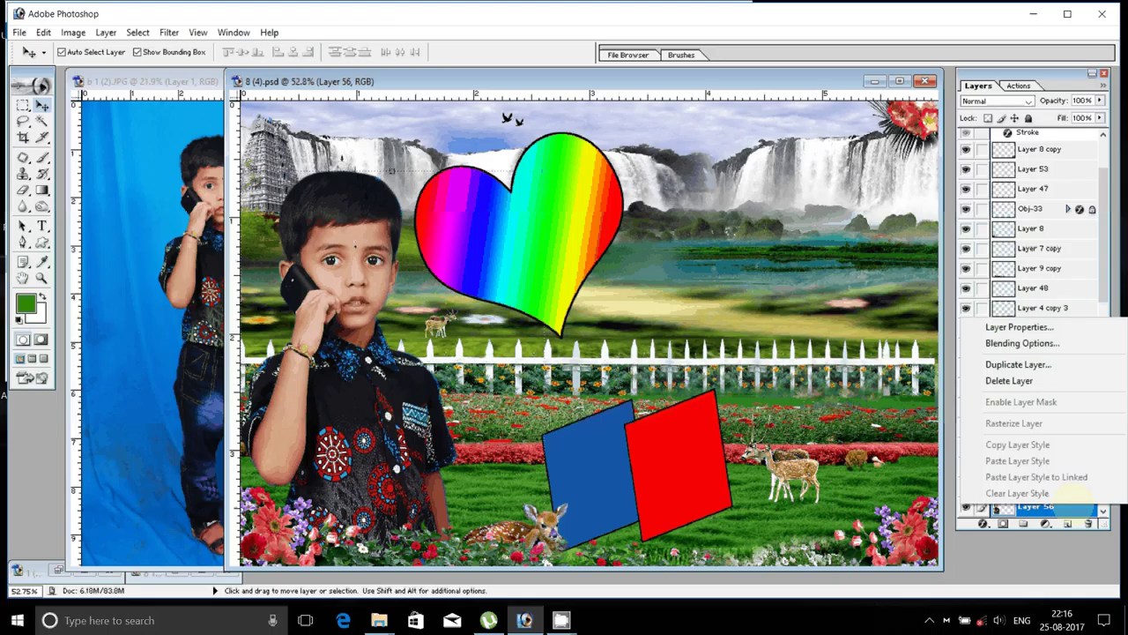
{"action": "left_click", "coordinate": [1018, 364]}
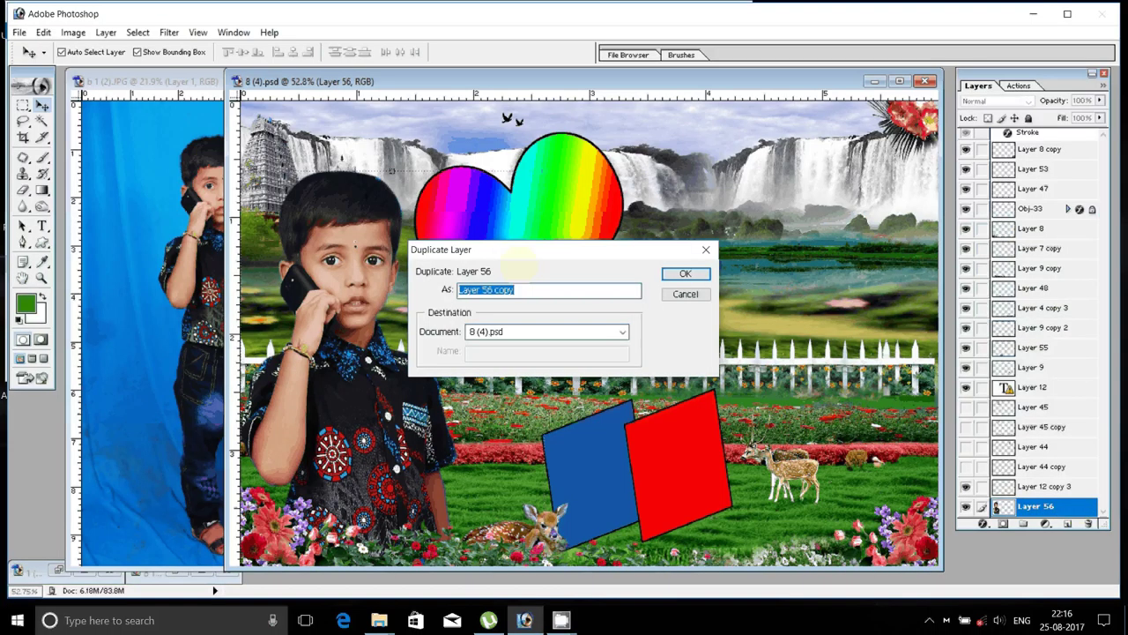
{"action": "key", "text": "Return"}
{"action": "left_click_drag", "start_coordinate": [353, 309], "coordinate": [705, 260]}
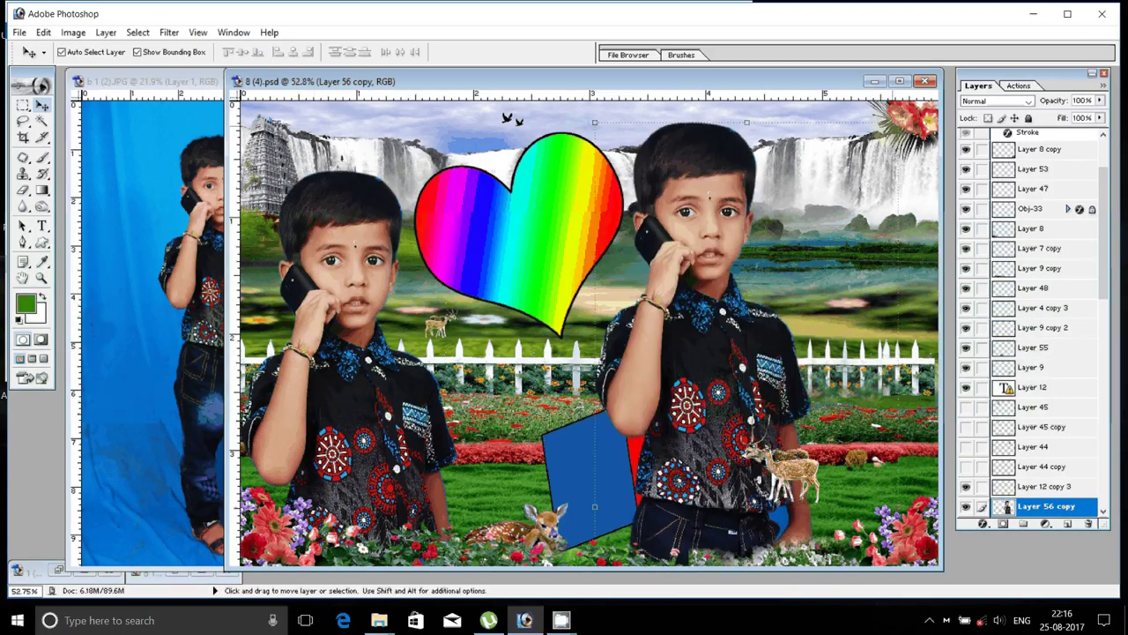
Flip the boy copy horizontally at full size and move the deer down in front of the red frame.
{"action": "key", "text": "ctrl+t"}
{"action": "left_click_drag", "start_coordinate": [899, 121], "coordinate": [826, 306]}
{"action": "right_click", "coordinate": [805, 226]}
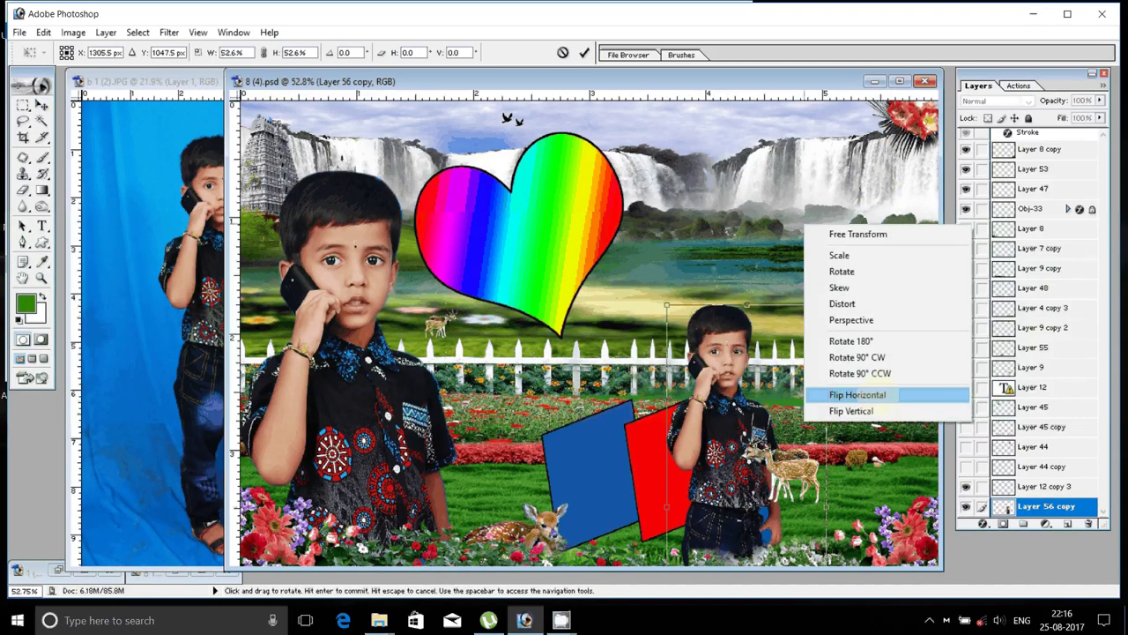
{"action": "left_click", "coordinate": [857, 394]}
{"action": "key", "text": "Return"}
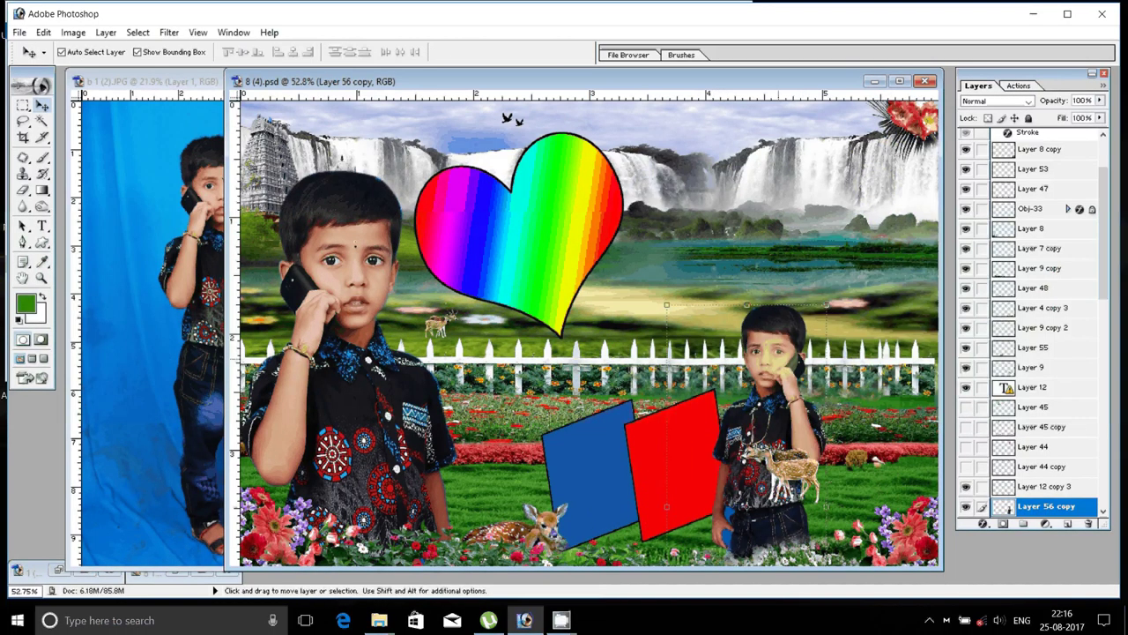
{"action": "key", "text": "ctrl+z"}
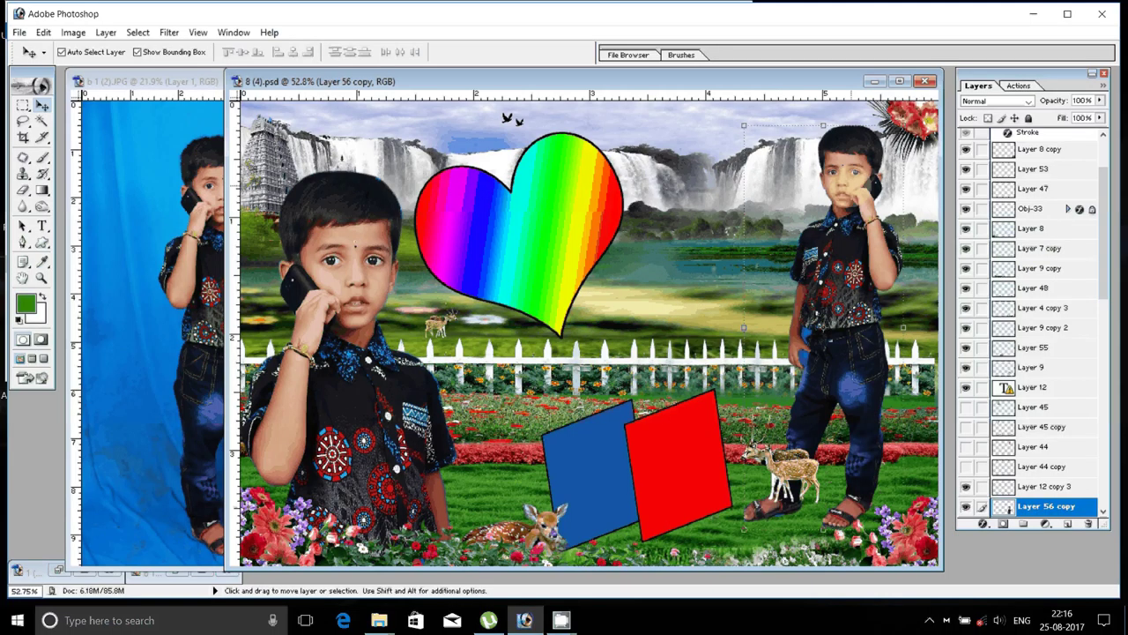
{"action": "mouse_move", "coordinate": [789, 468]}
{"action": "left_mouse_down"}
{"action": "mouse_move", "coordinate": [736, 516]}
{"action": "mouse_move", "coordinate": [706, 522]}
{"action": "left_mouse_up"}
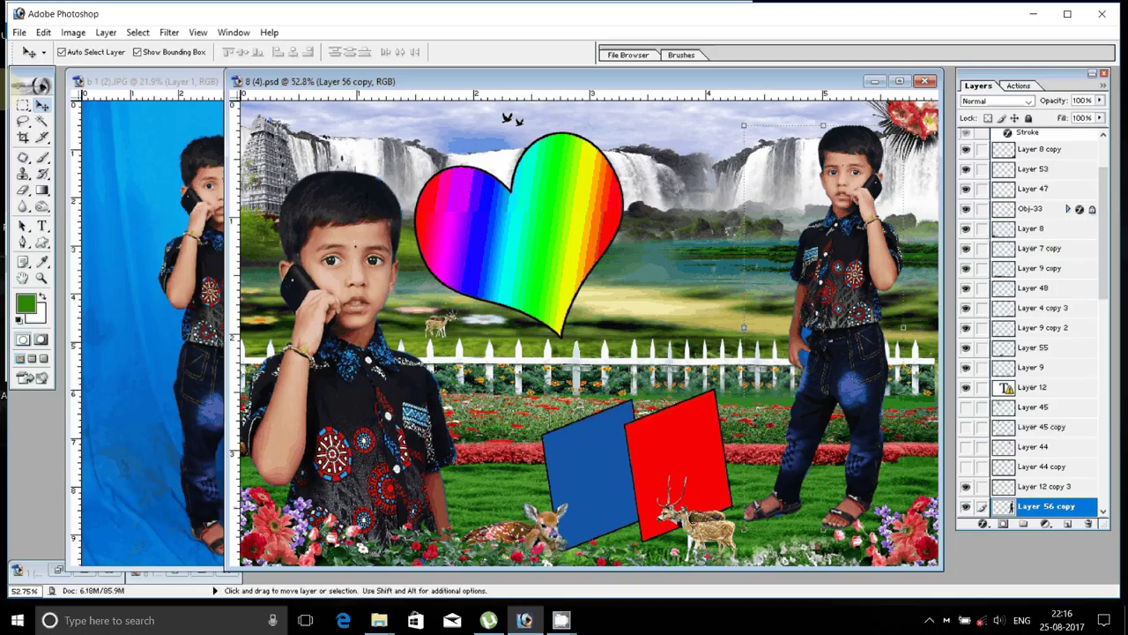
Copy a rectangle around the right boy's head to a new layer and move it onto the red card.
{"action": "key", "text": "m"}
{"action": "left_click_drag", "start_coordinate": [785, 111], "coordinate": [908, 299]}
{"action": "right_click", "coordinate": [858, 229]}
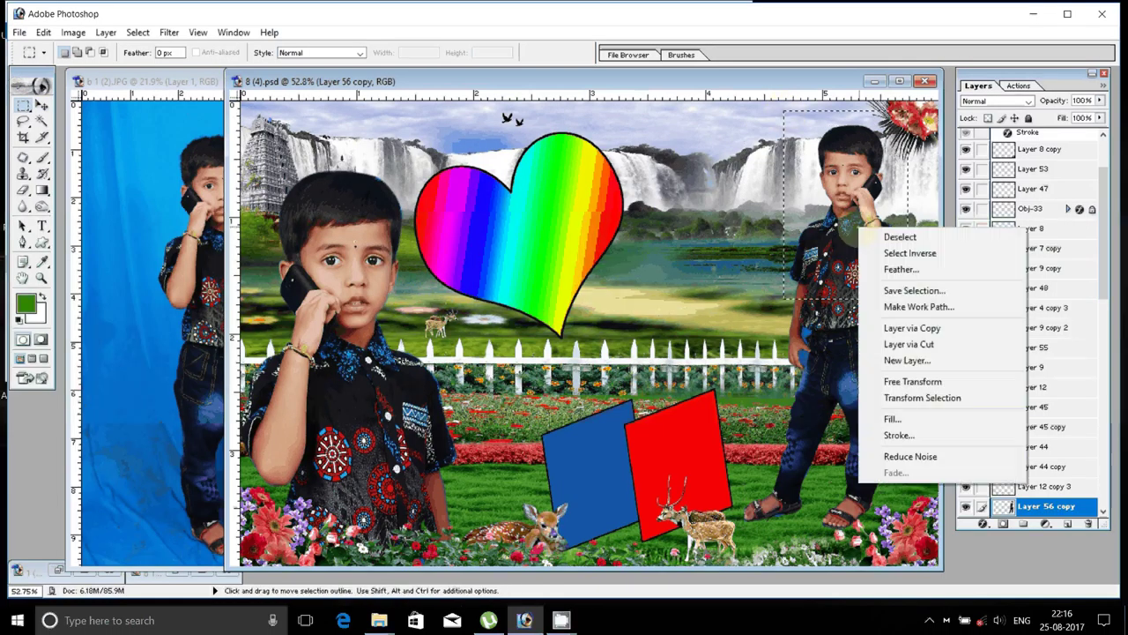
{"action": "left_click", "coordinate": [913, 328]}
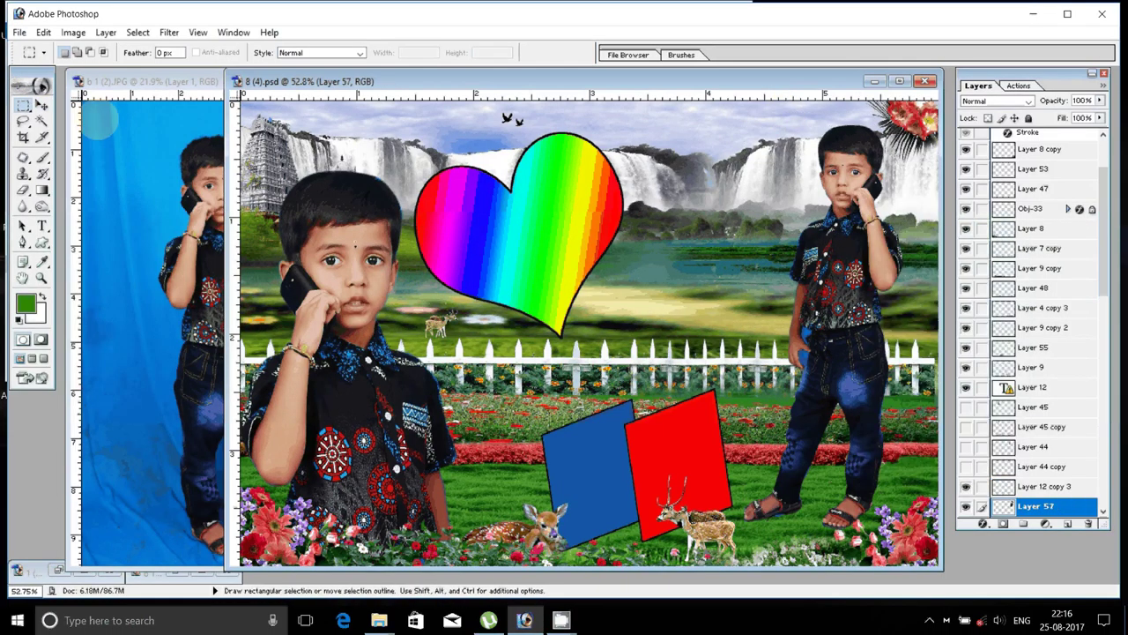
{"action": "key", "text": "v"}
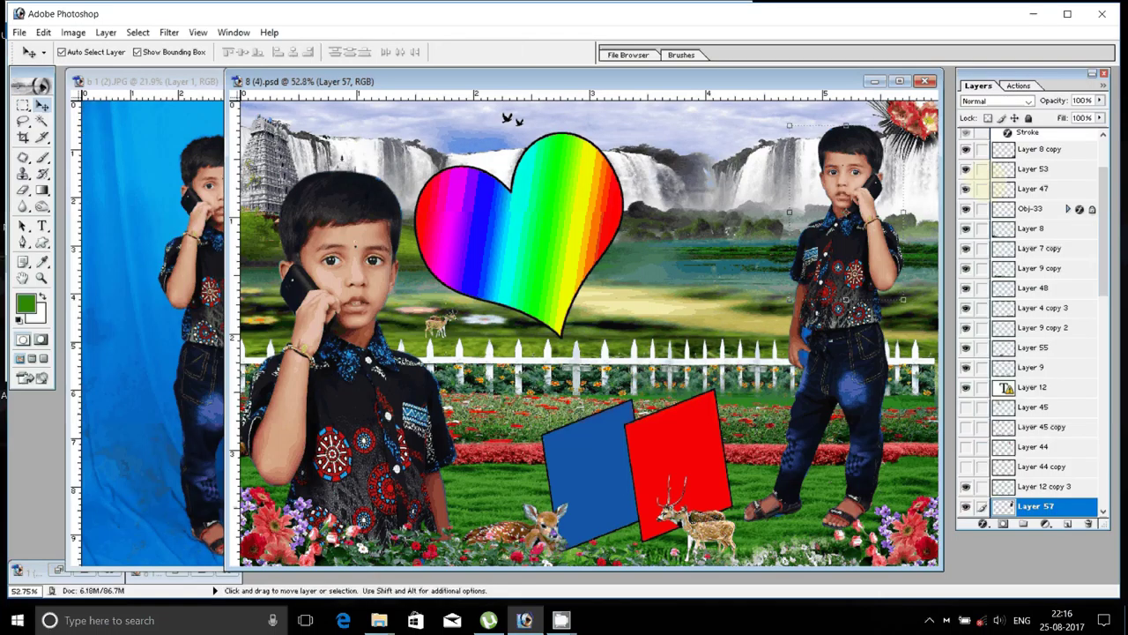
{"action": "left_click_drag", "start_coordinate": [846, 211], "coordinate": [682, 476]}
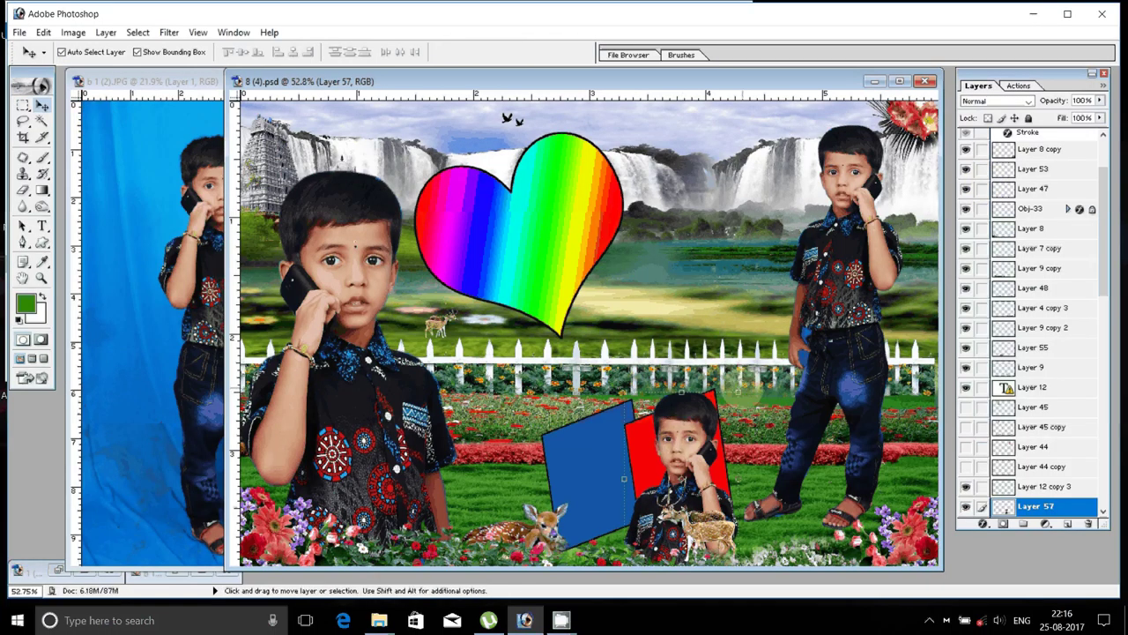
Shrink the red-card portrait and place a copy of it on the blue card.
{"action": "key", "text": "ctrl+t"}
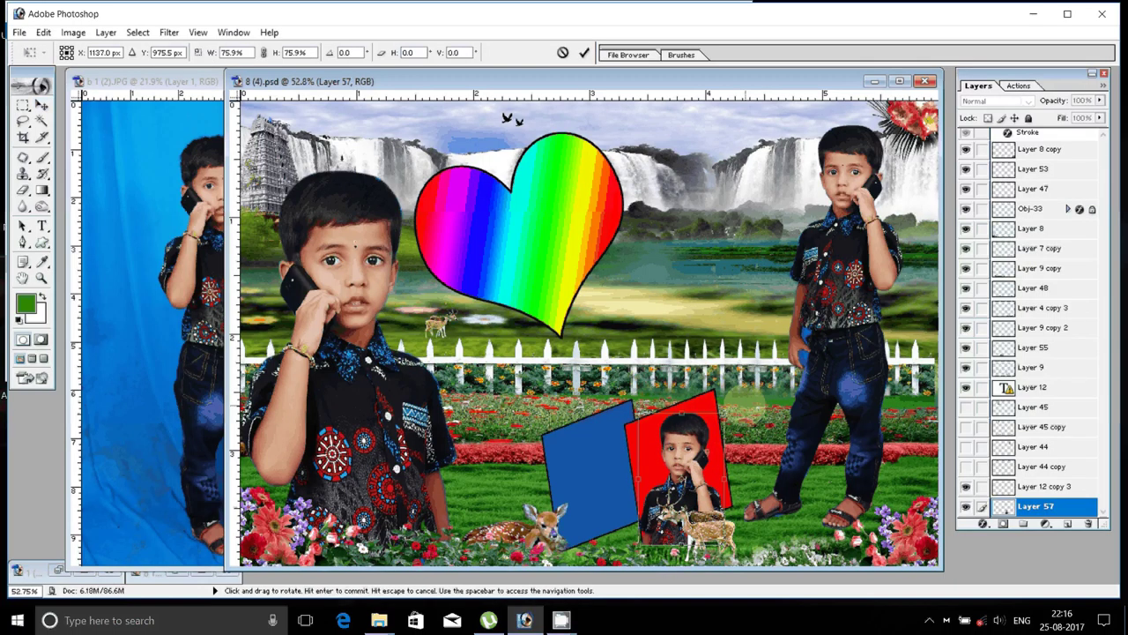
{"action": "key", "text": "Return"}
{"action": "key", "text": "e"}
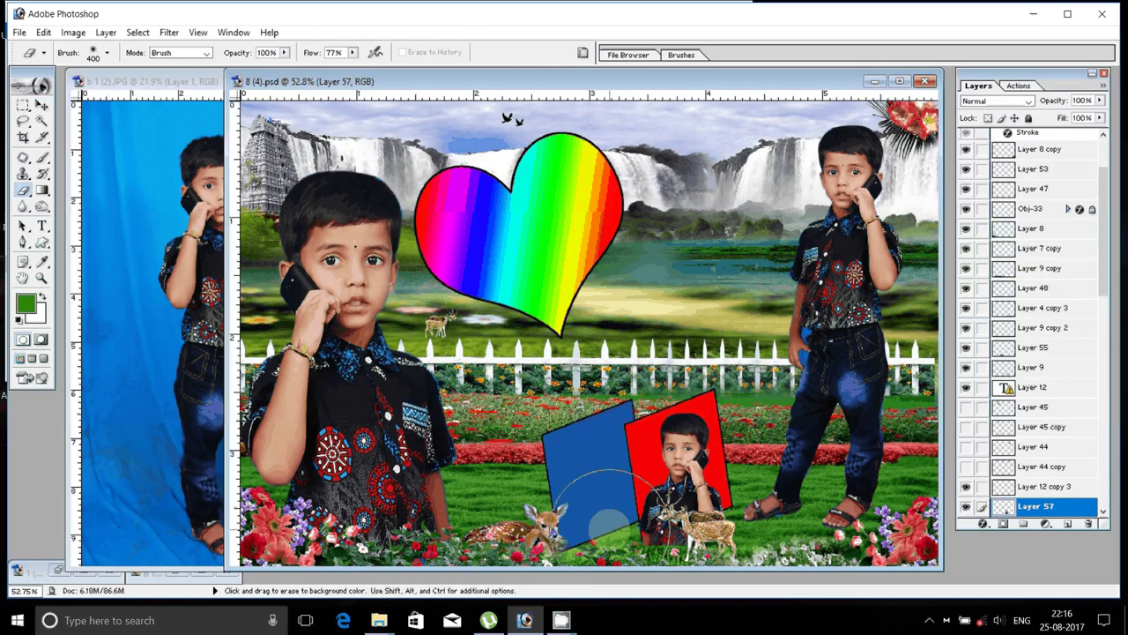
{"action": "key", "text": "bracketleft"}
{"action": "key", "text": "bracketleft"}
{"action": "key", "text": "ctrl+z"}
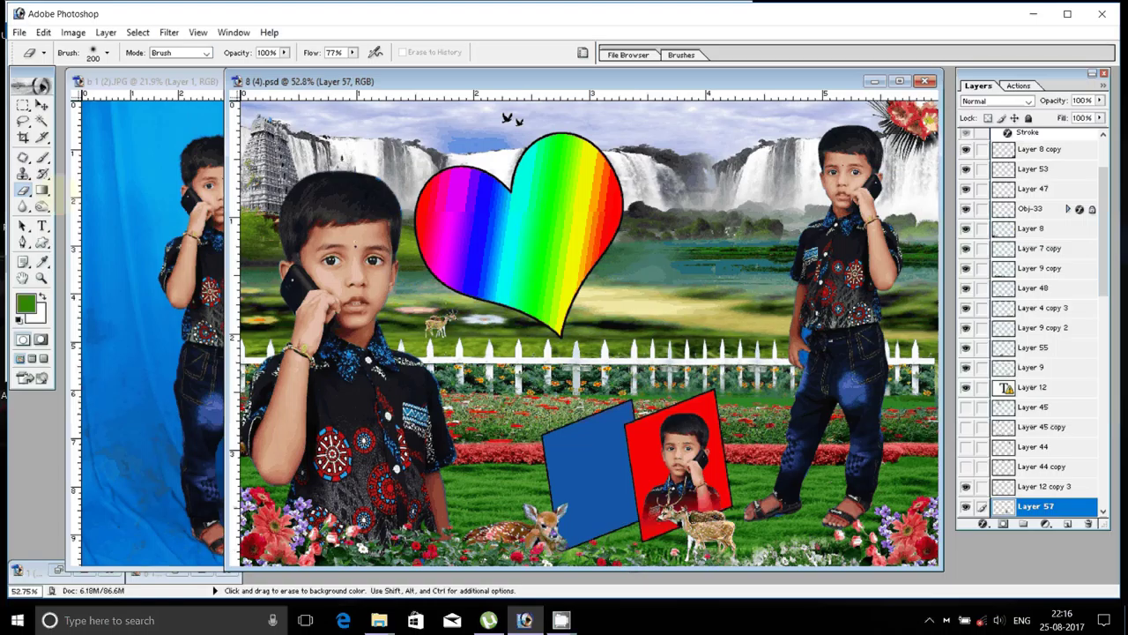
{"action": "key", "text": "v"}
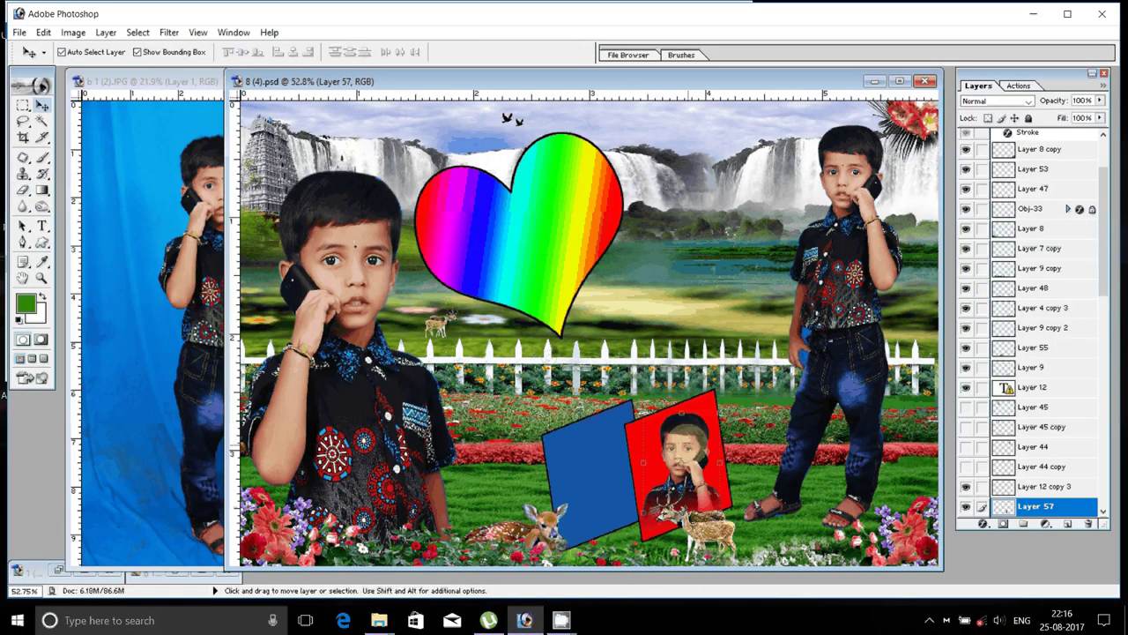
{"action": "mouse_move", "coordinate": [679, 463]}
{"action": "left_mouse_down"}
{"action": "mouse_move", "coordinate": [583, 485]}
{"action": "mouse_move", "coordinate": [539, 215]}
{"action": "left_mouse_up"}
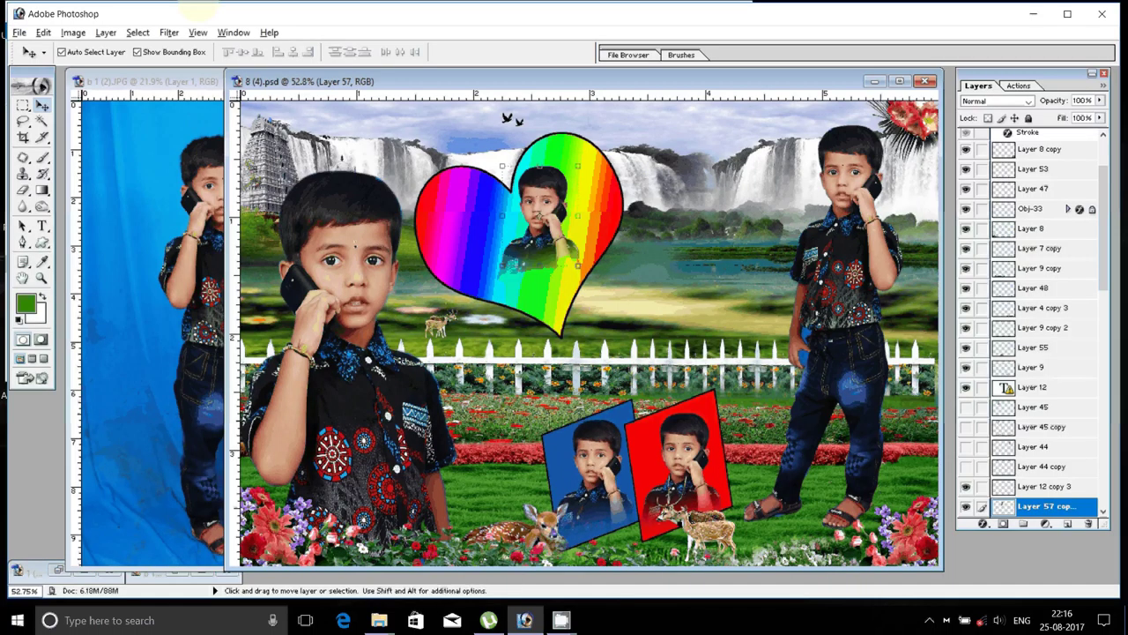
{"action": "left_click", "coordinate": [106, 32]}
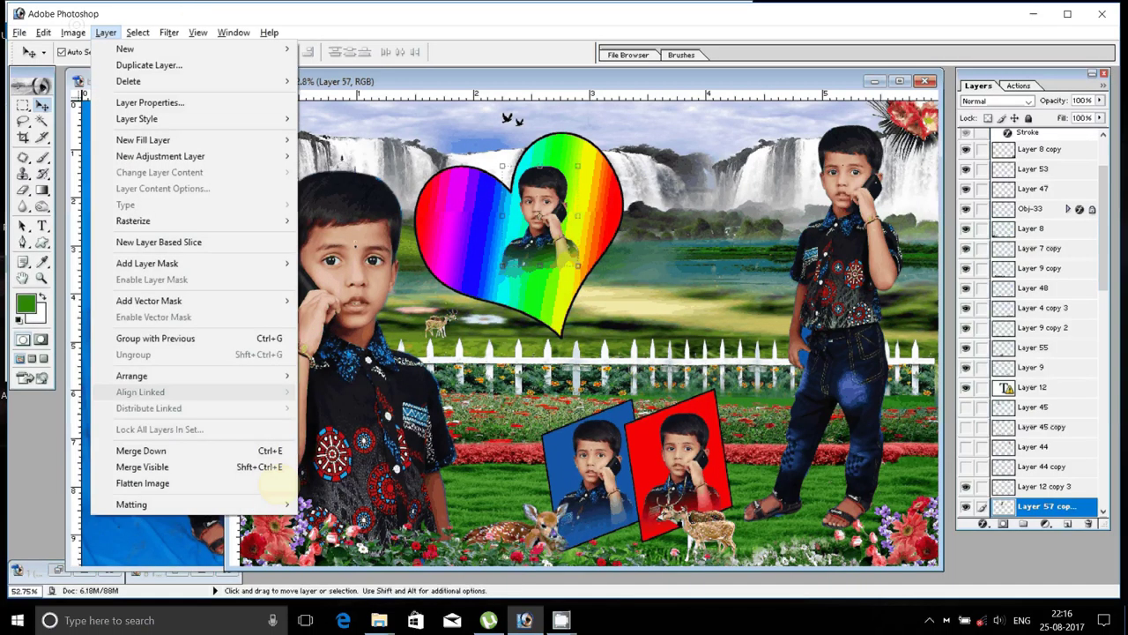
Flatten the composite into one Background layer, discarding the hidden layers.
{"action": "left_click", "coordinate": [143, 483]}
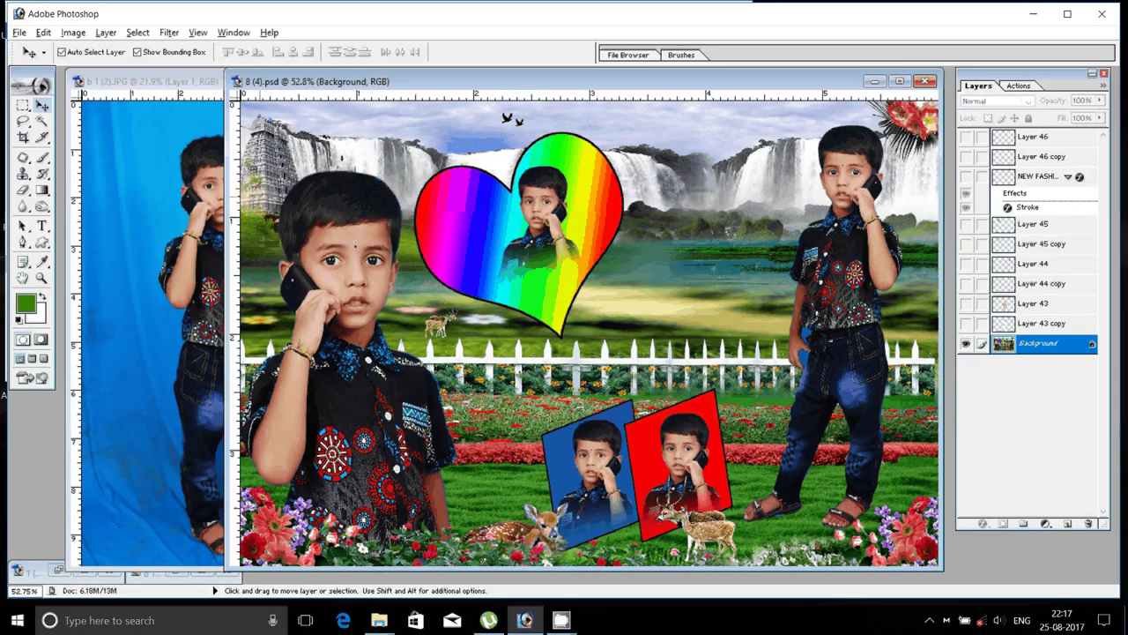
{"action": "left_click", "coordinate": [106, 32]}
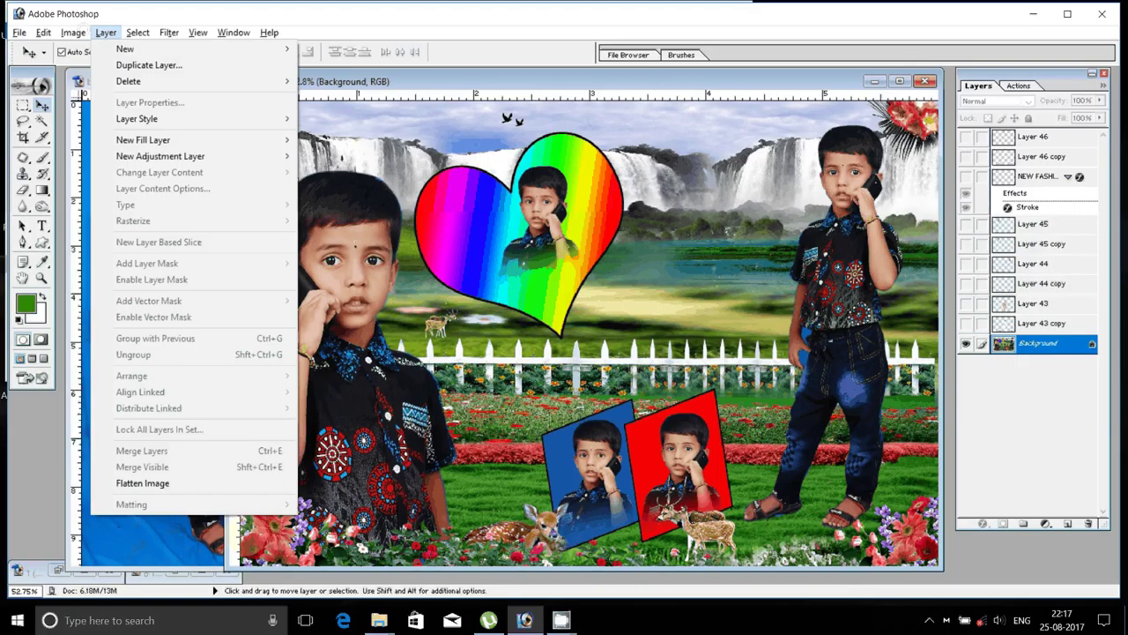
{"action": "left_click", "coordinate": [142, 483]}
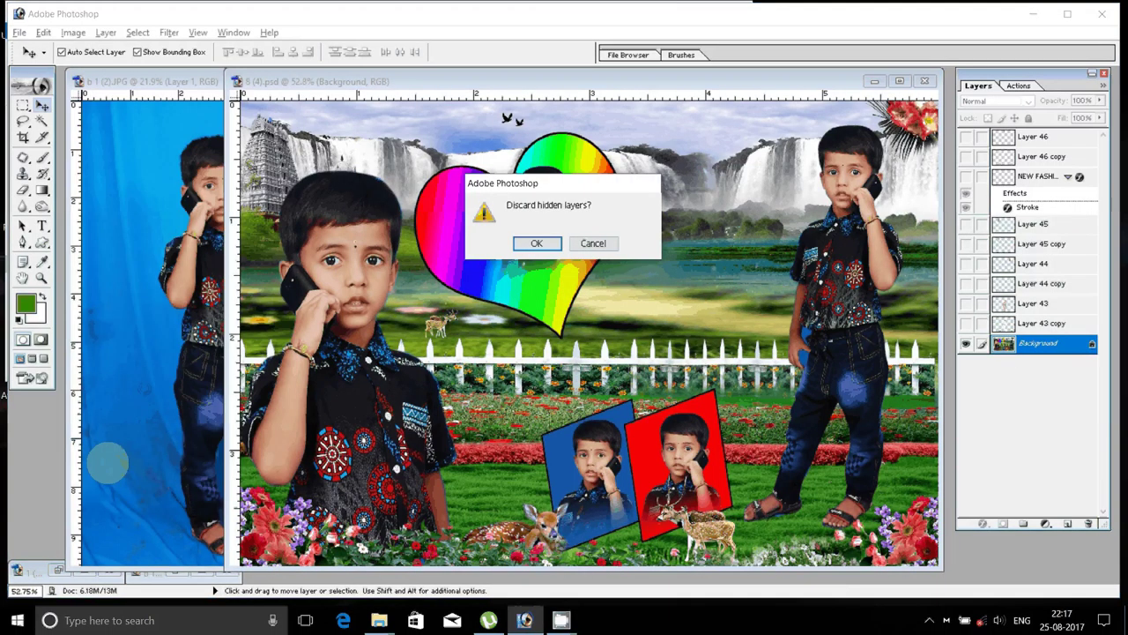
{"action": "key", "text": "Return"}
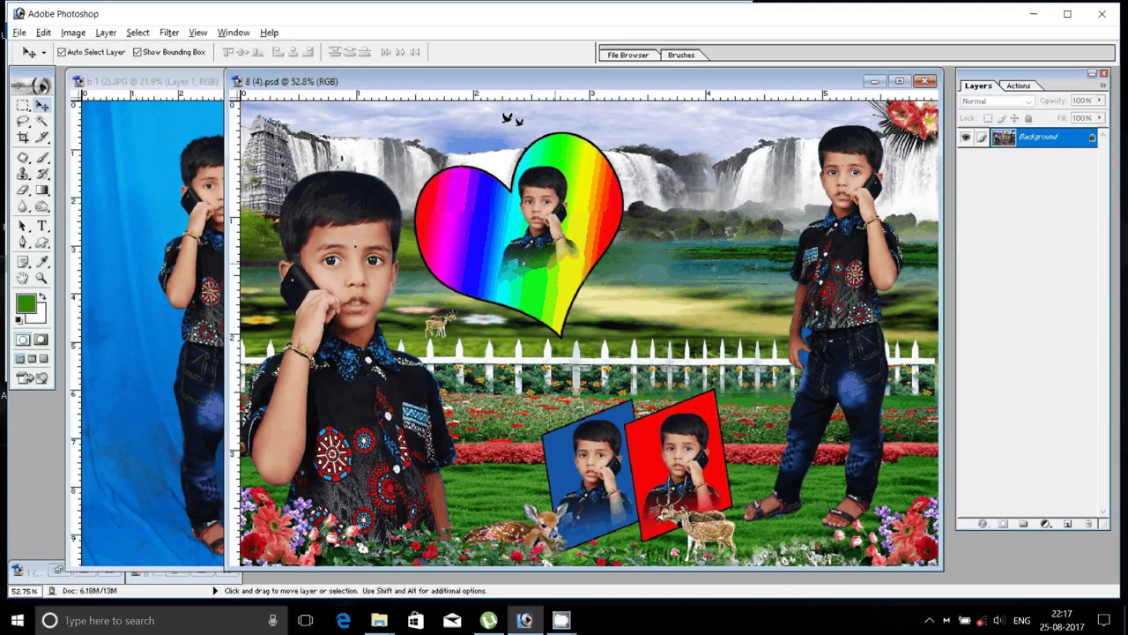
{"action": "left_click", "coordinate": [18, 33]}
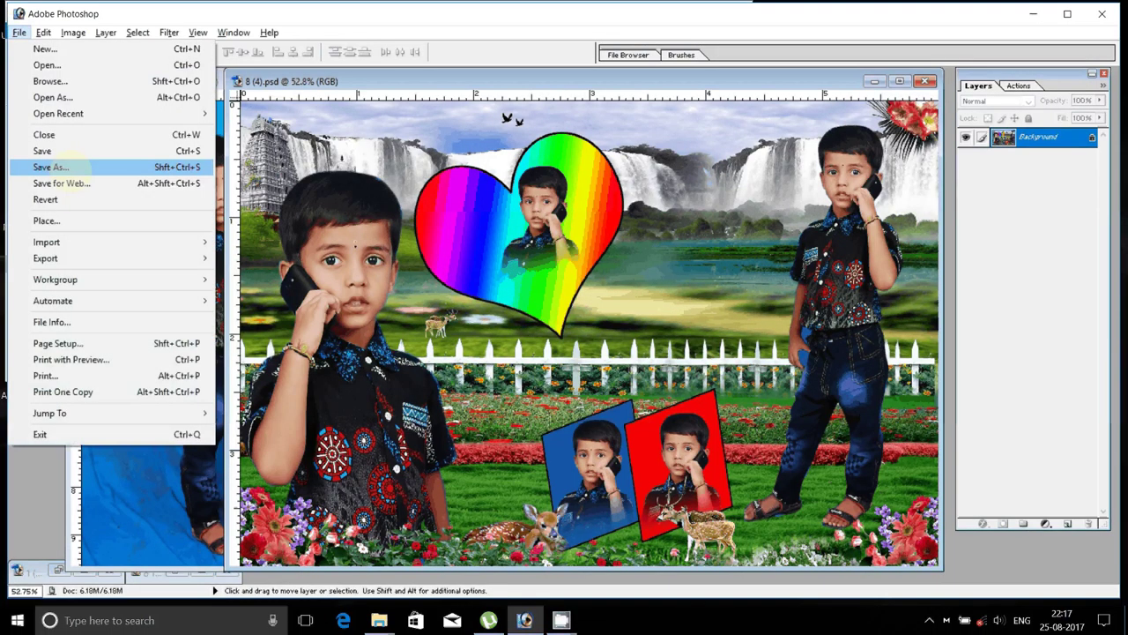
Start Save As and browse through This PC into the DATA (D:) drive.
{"action": "left_click", "coordinate": [74, 168]}
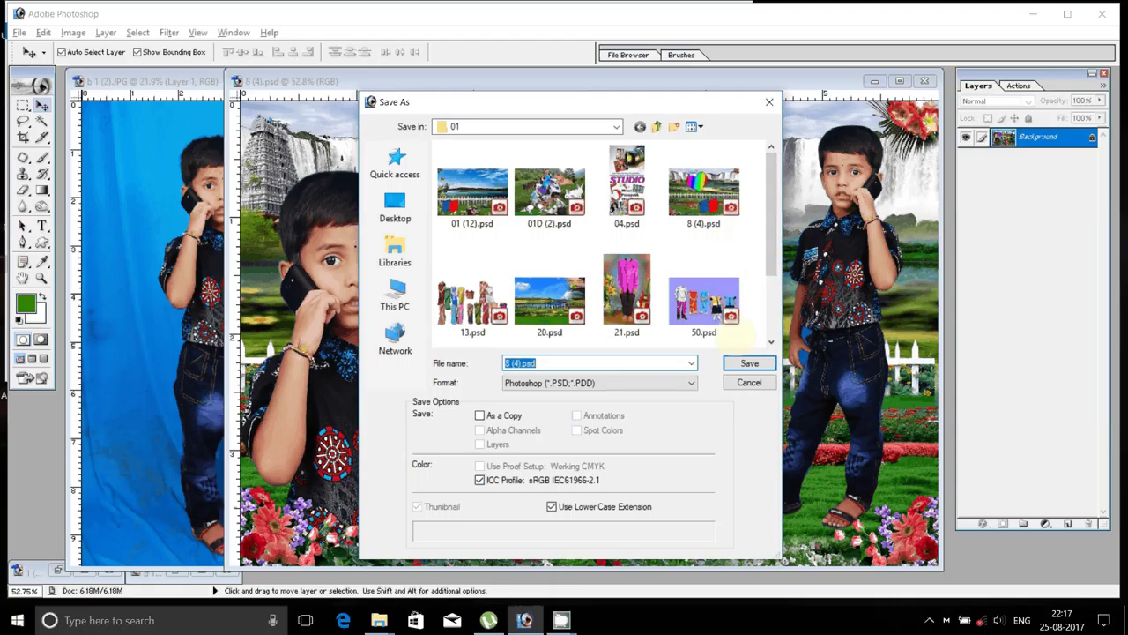
{"action": "left_click", "coordinate": [395, 295]}
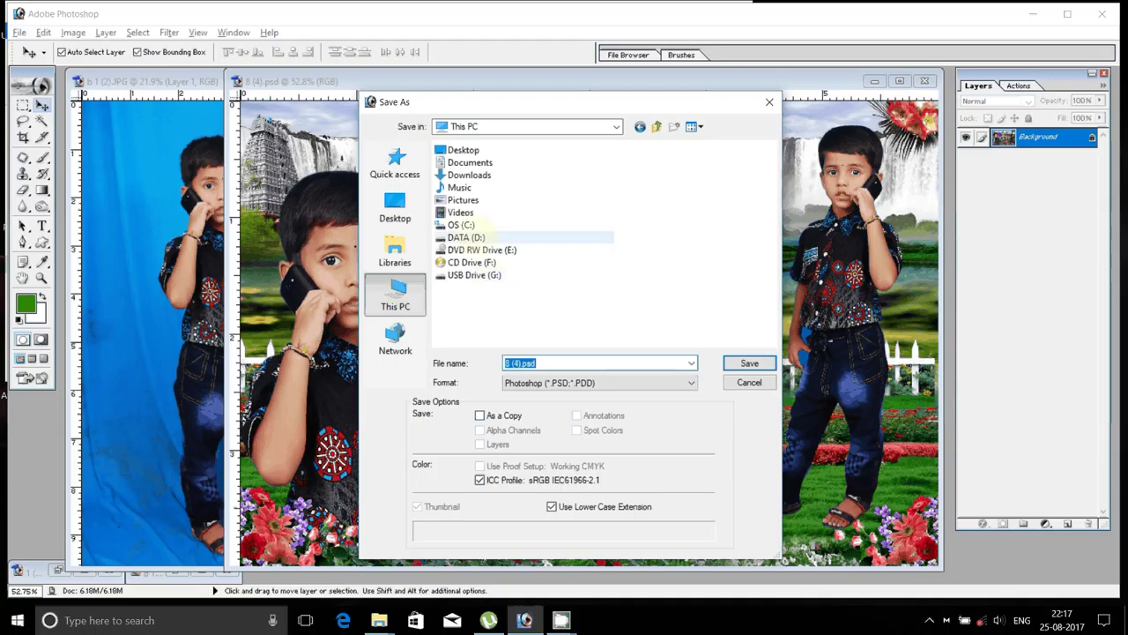
{"action": "left_click", "coordinate": [476, 236]}
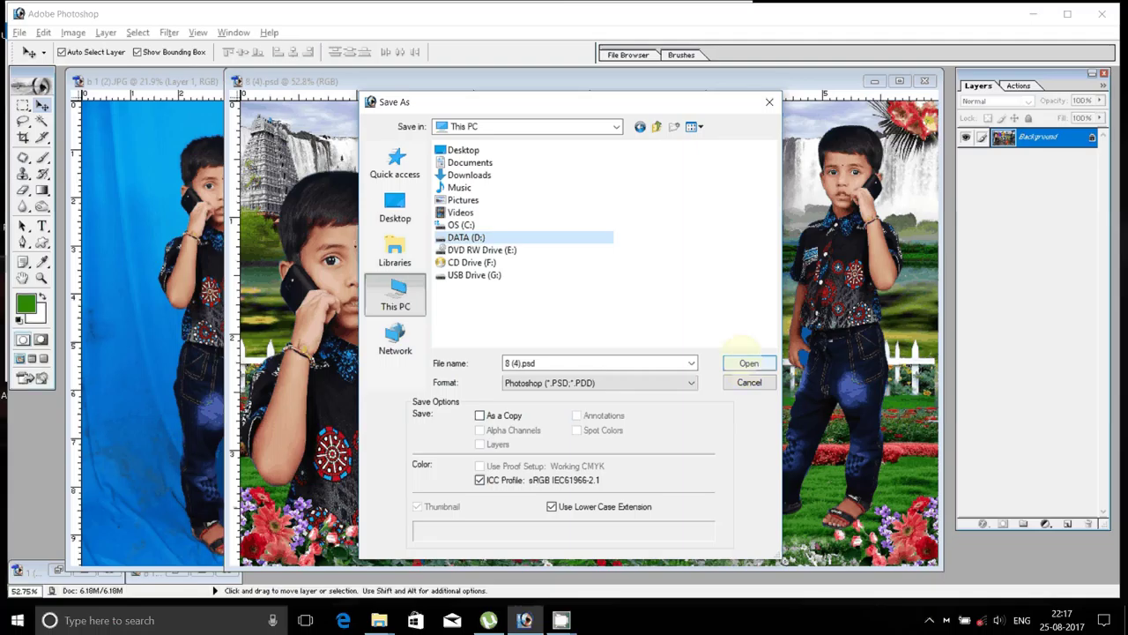
{"action": "left_click", "coordinate": [748, 362]}
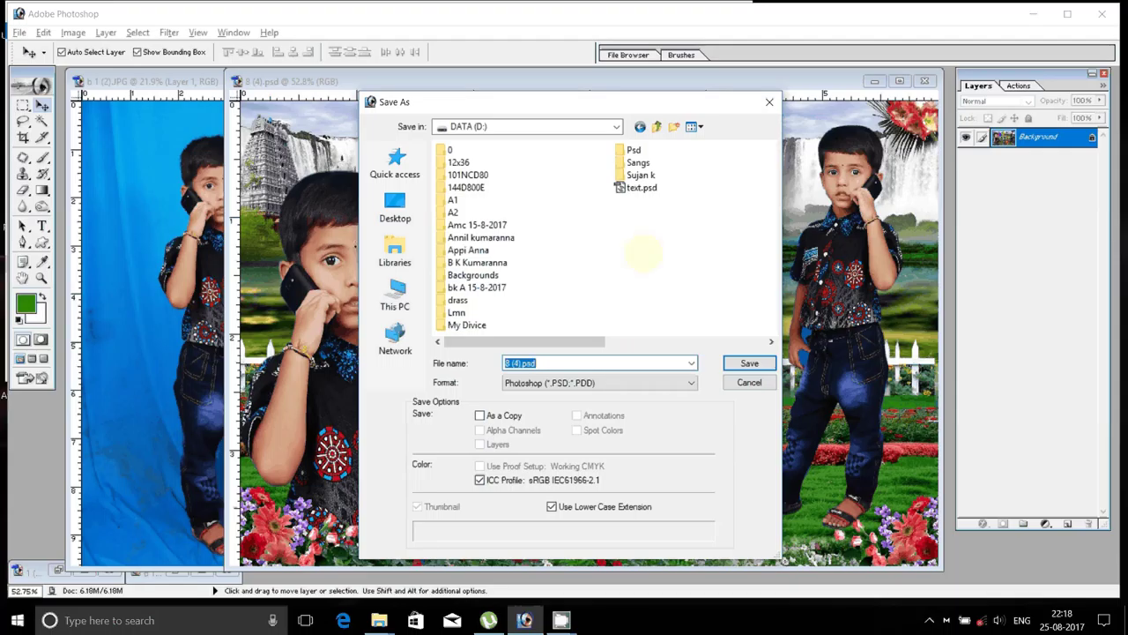
Save the image to USB Drive (G:) in JPEG format named 6-4x6=3.
{"action": "left_click", "coordinate": [395, 295]}
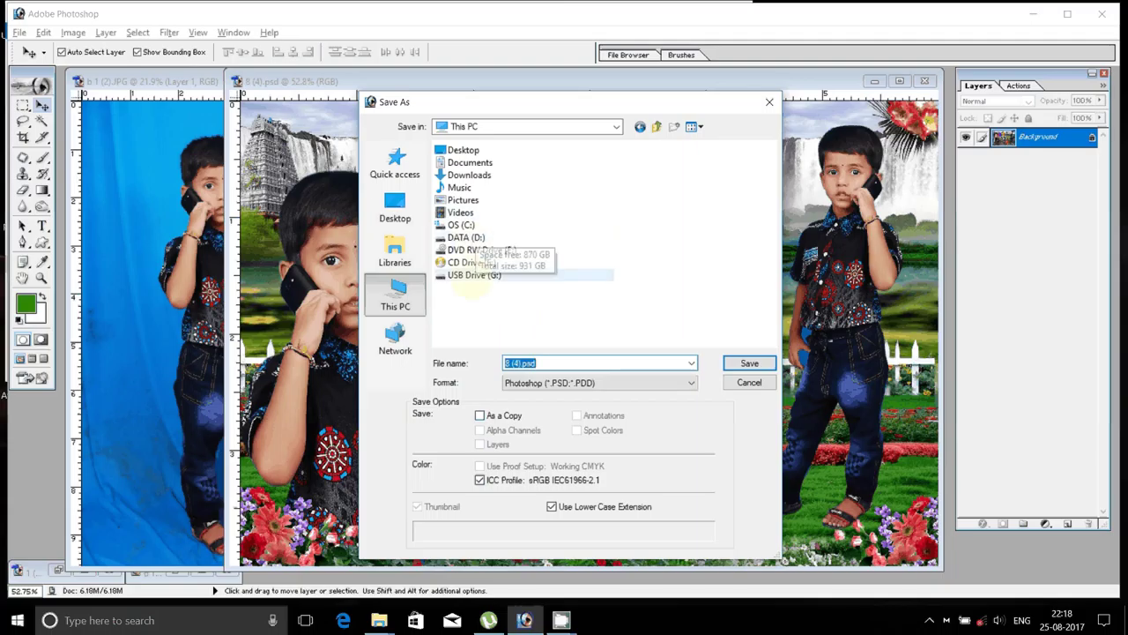
{"action": "left_click", "coordinate": [473, 275]}
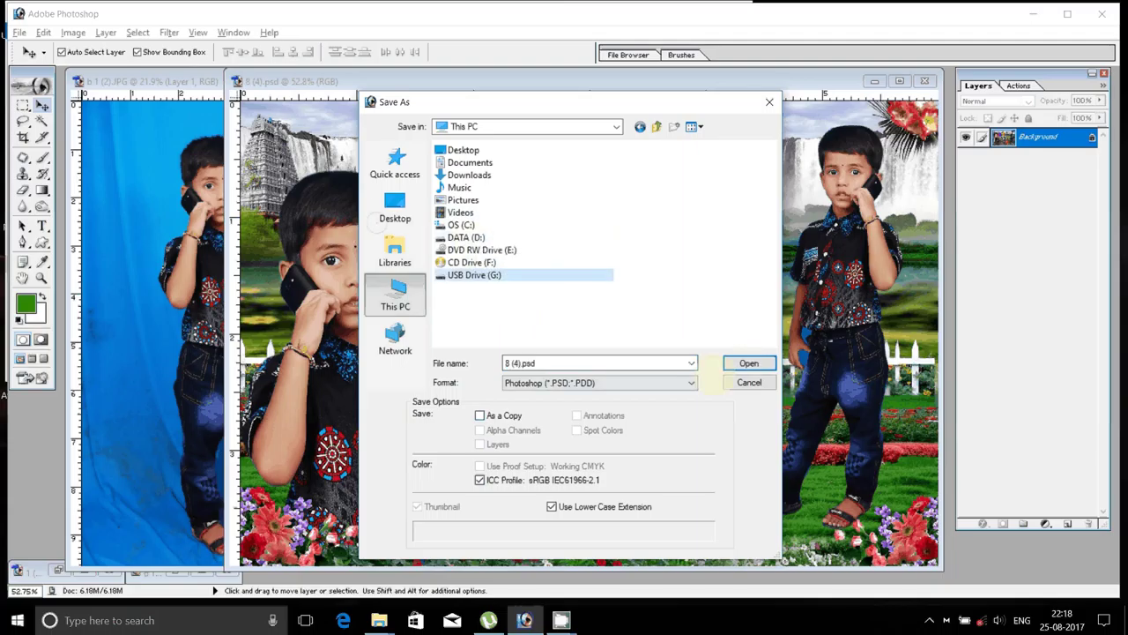
{"action": "left_click", "coordinate": [748, 363]}
{"action": "left_click", "coordinate": [600, 383]}
{"action": "left_click", "coordinate": [571, 340]}
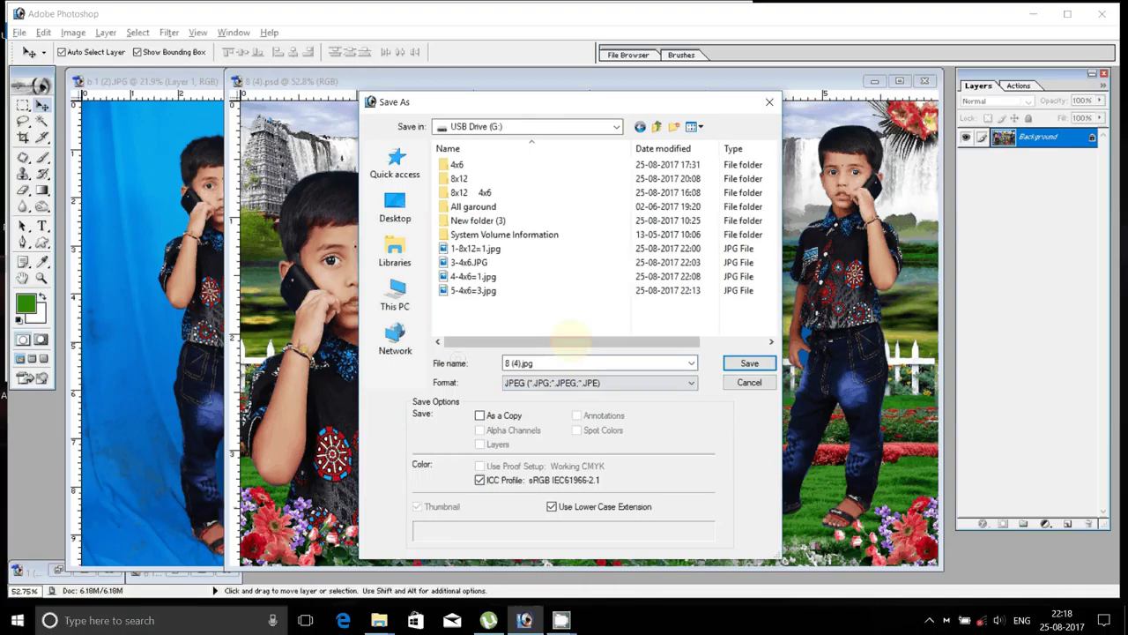
{"action": "left_click", "coordinate": [554, 362]}
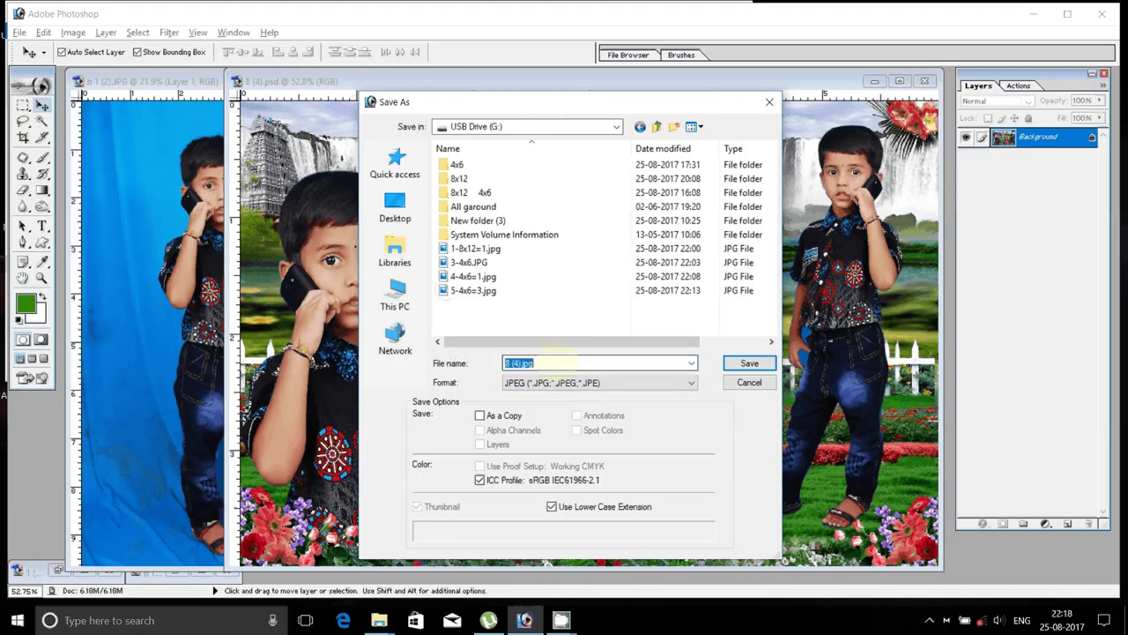
{"action": "type", "text": "6-4"}
{"action": "type", "text": "x6="}
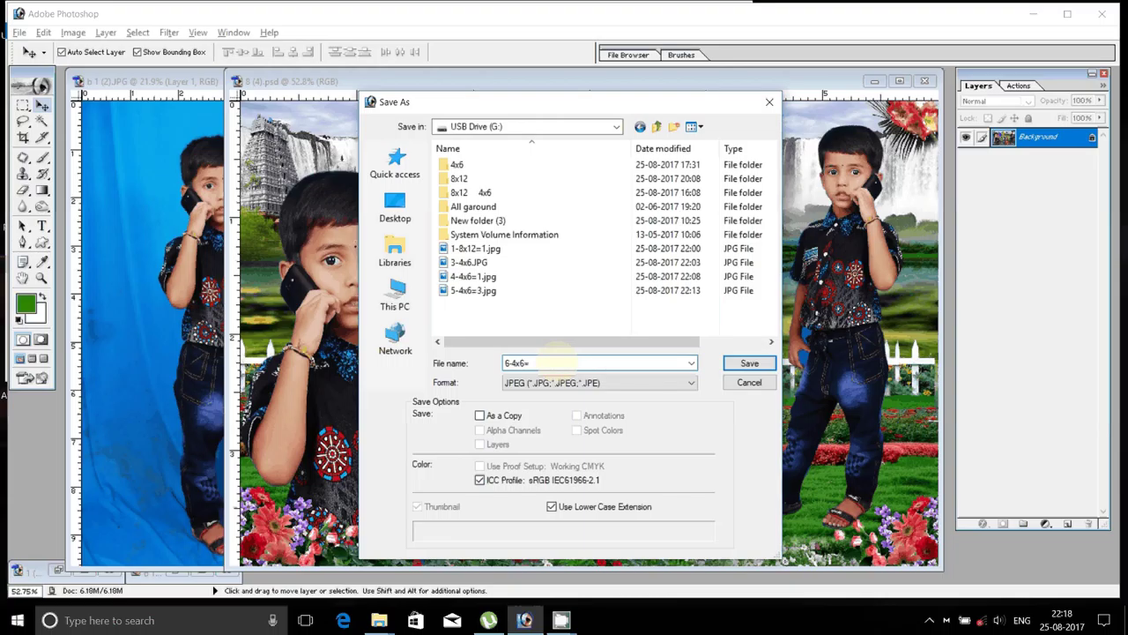
{"action": "type", "text": "3"}
{"action": "key", "text": "Return"}
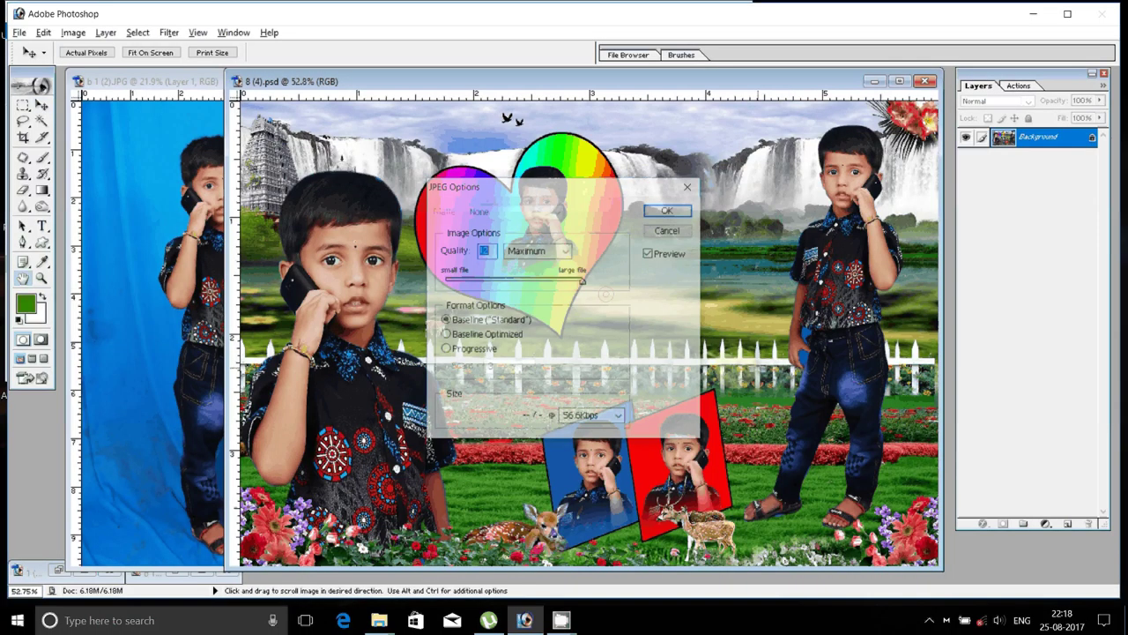
Accept the JPEG options to write 6-4x6=3.jpg, close it, and minimize b 1 (2).JPG.
{"action": "left_click", "coordinate": [677, 210]}
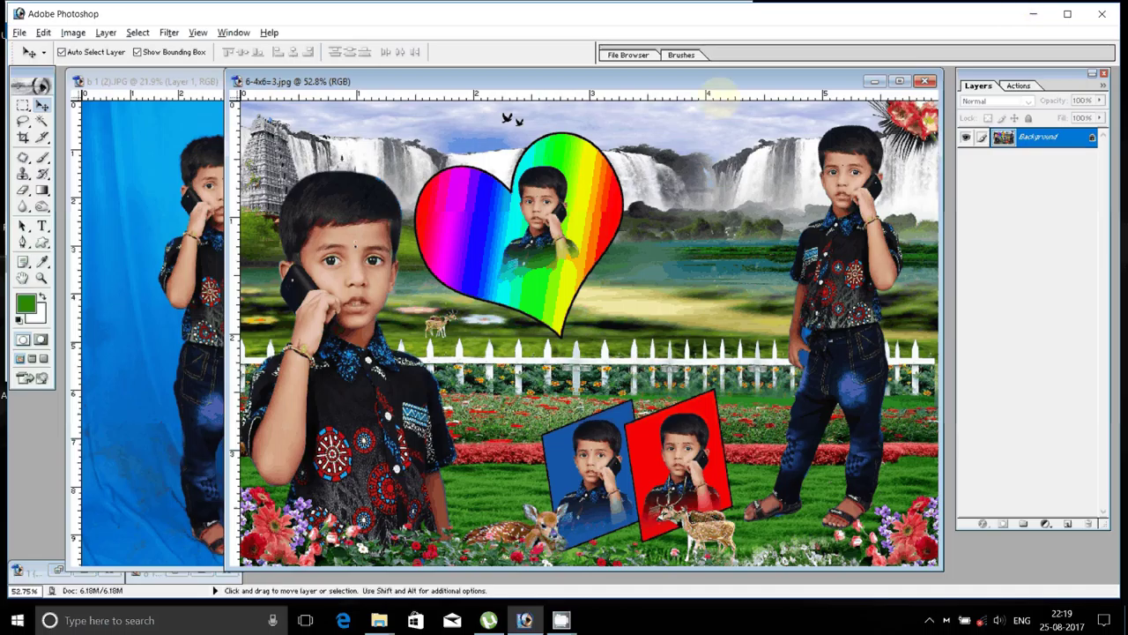
{"action": "key", "text": "ctrl+w"}
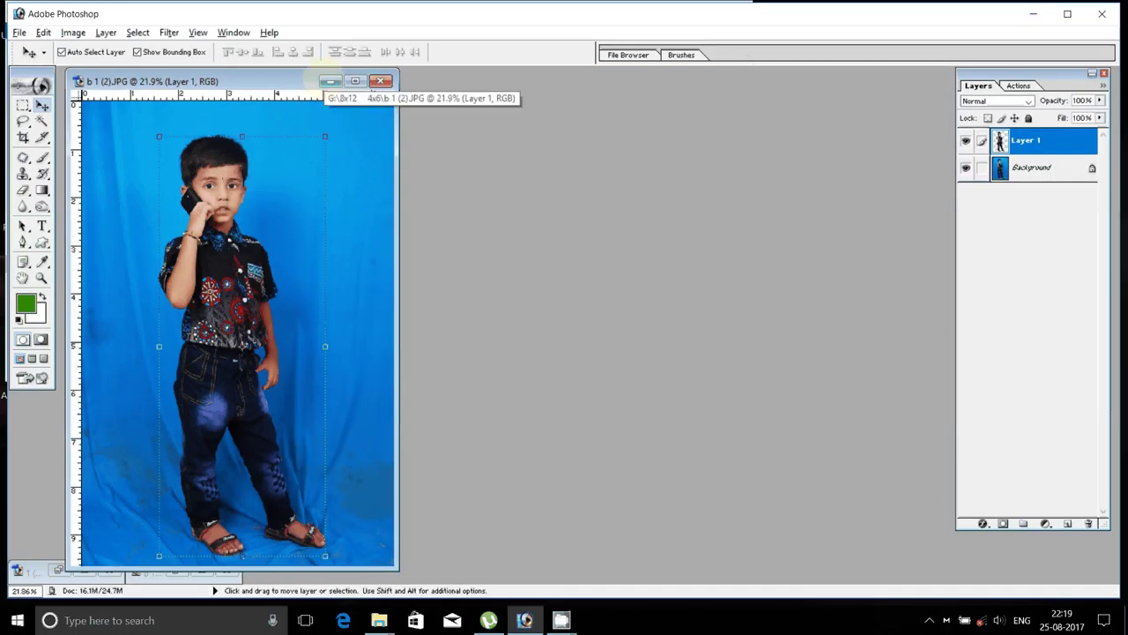
{"action": "left_click", "coordinate": [330, 81]}
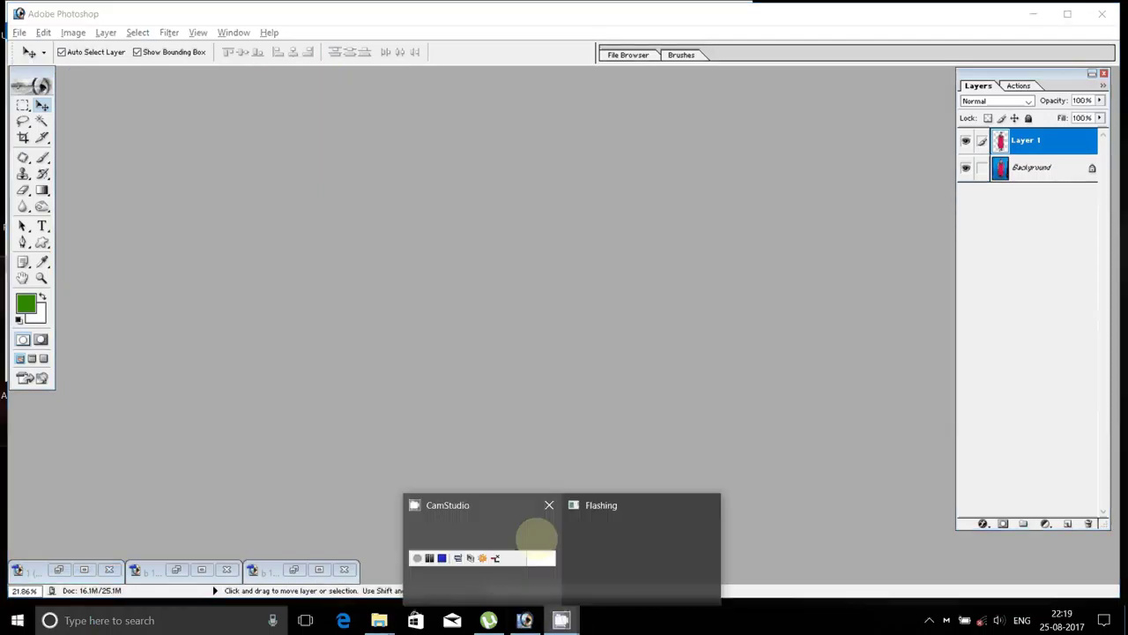